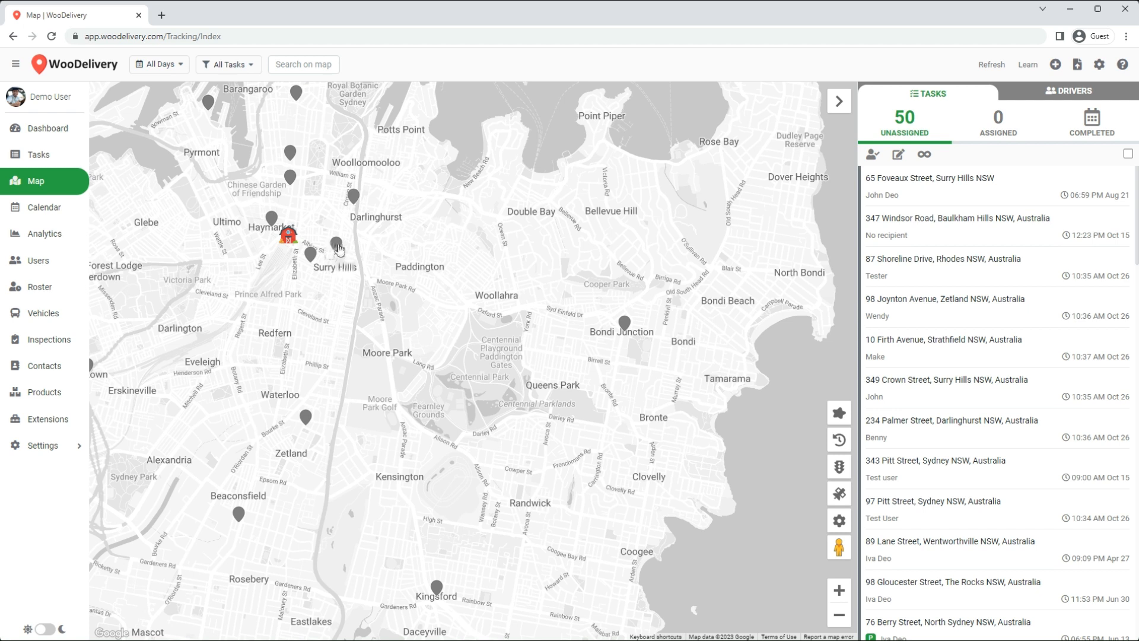
# Open the task import spreadsheet to view its columns and upload options, and close it without importing.
pyautogui.click(339, 249)
pyautogui.click(1085, 70)
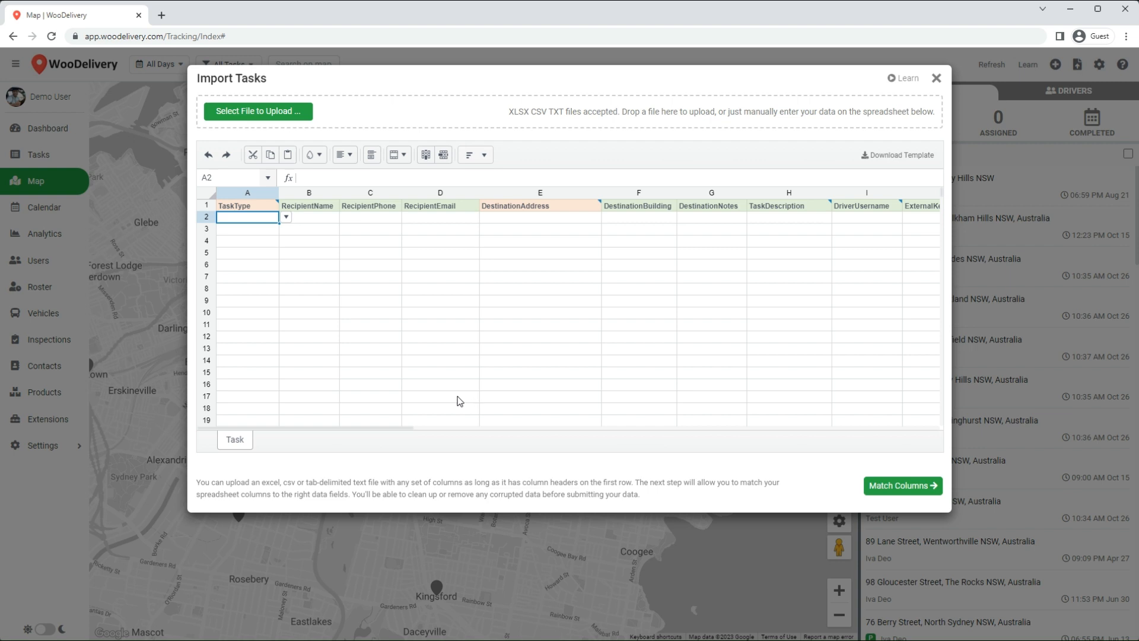
pyautogui.click(936, 78)
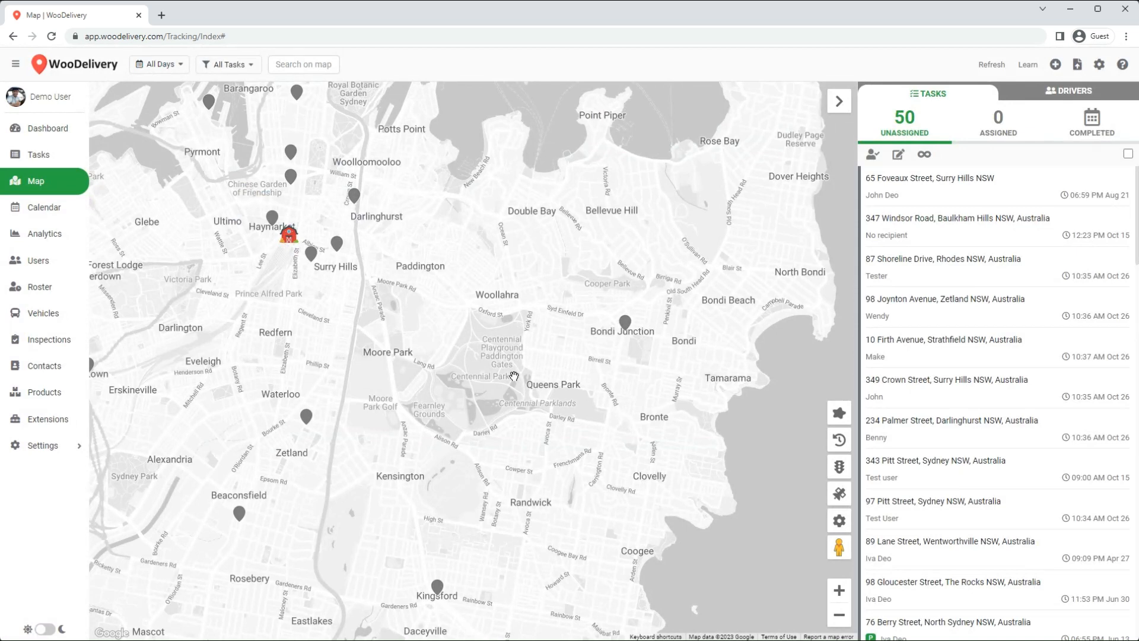
# Try selecting a range of unassigned tasks in the list and all tasks at once, and clear the selection.
pyautogui.scroll(-3, 514, 376)
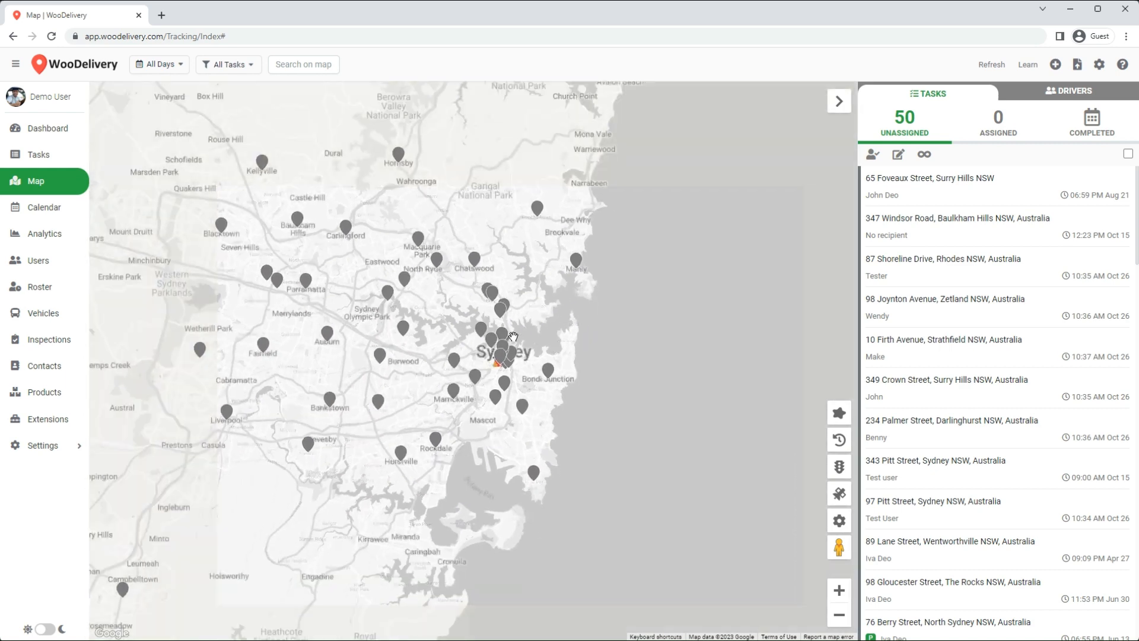
pyautogui.moveTo(444, 333); pyautogui.dragTo(445, 353)
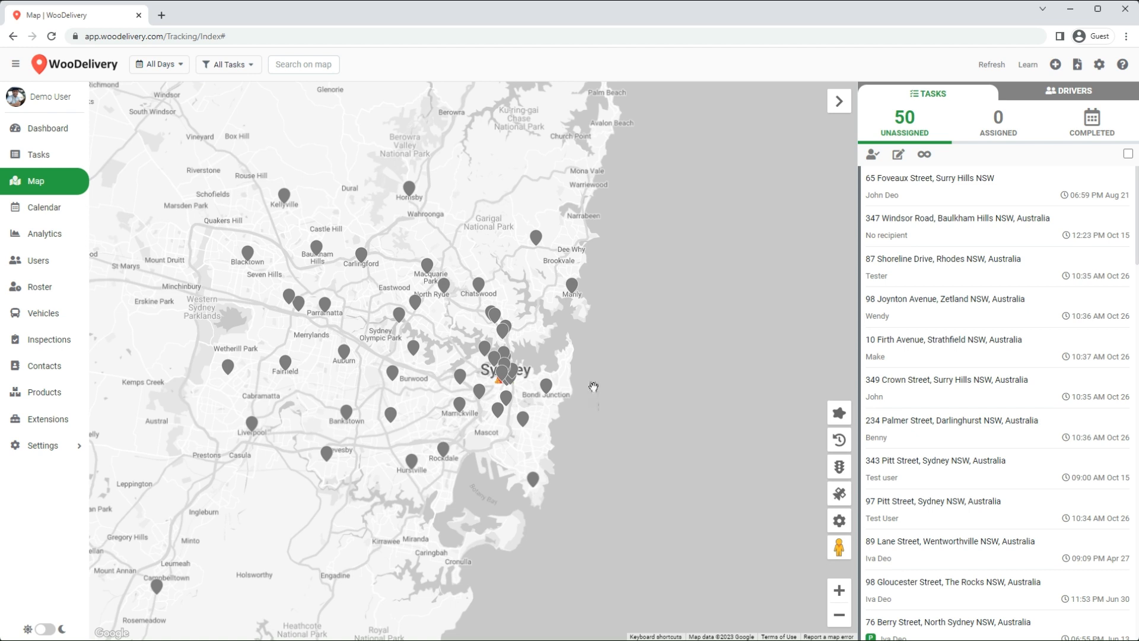
pyautogui.click(1124, 217)
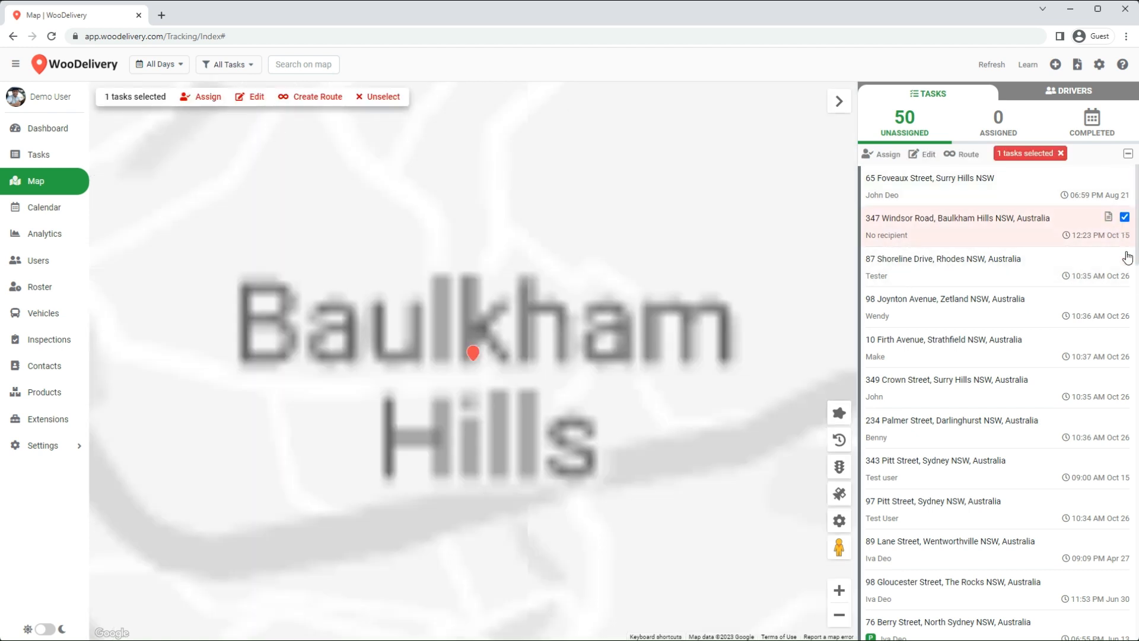
pyautogui.keyDown('shift'); pyautogui.click(1124, 379); pyautogui.keyUp('shift')
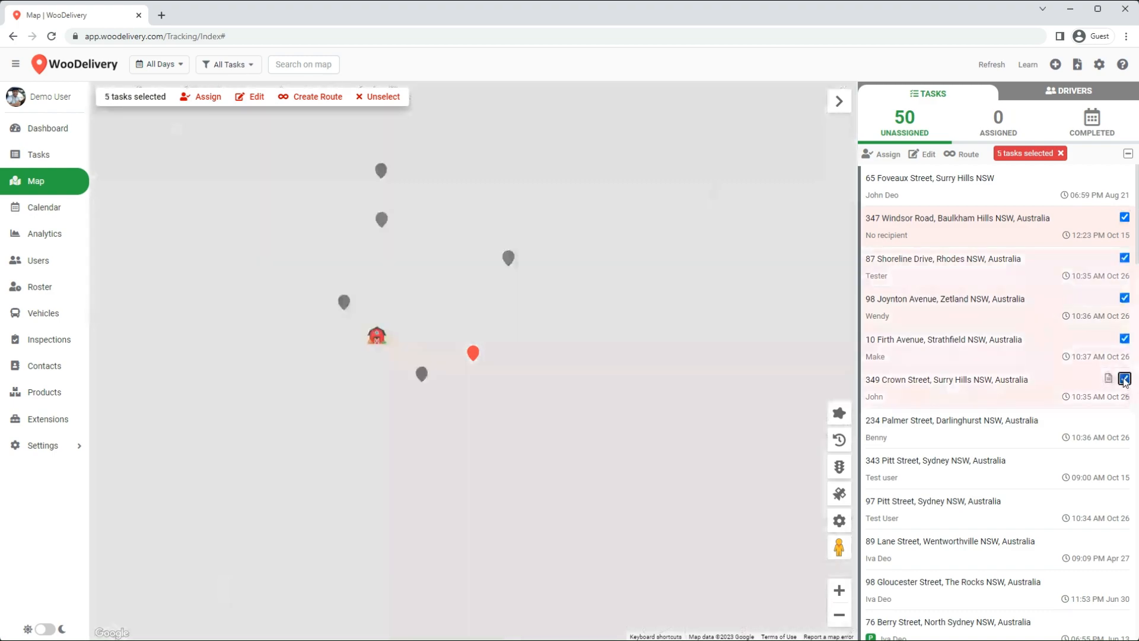
pyautogui.click(1128, 154)
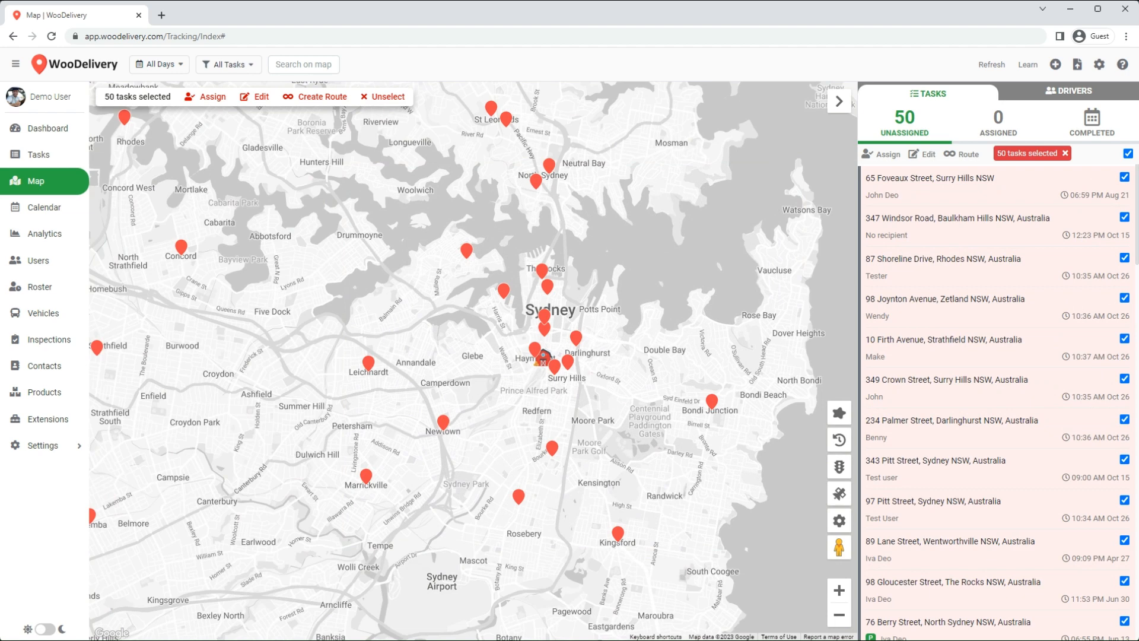
pyautogui.click(1066, 155)
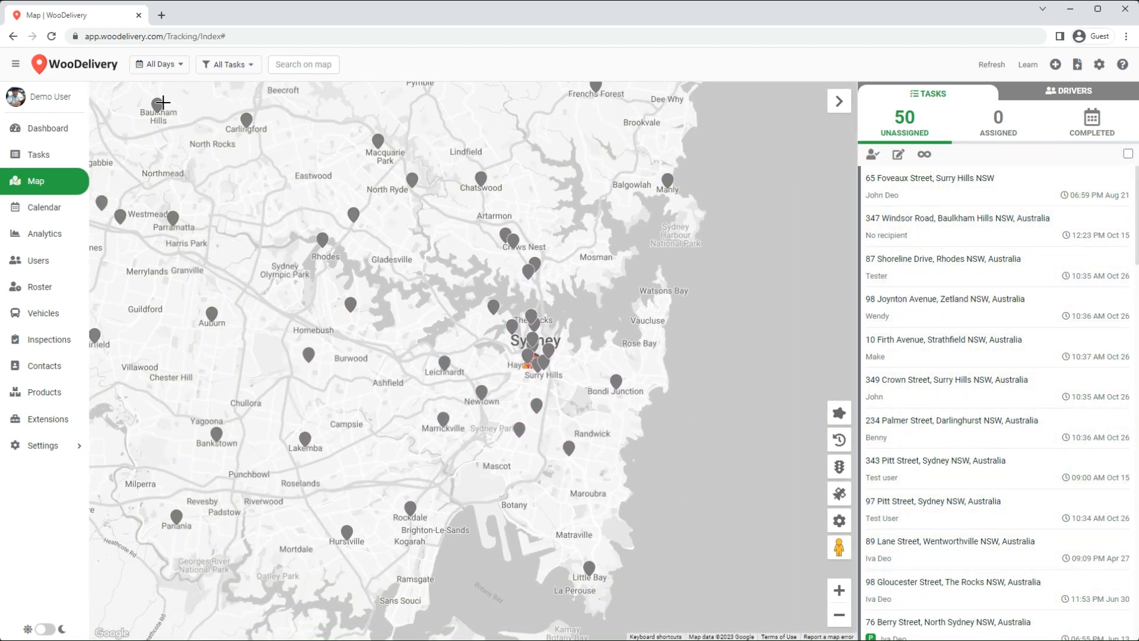
# Select the tasks across the Sydney area on the map, leaving out the Bondi Junction and Rockdale tasks.
pyautogui.moveTo(124, 98); pyautogui.dragTo(749, 605)
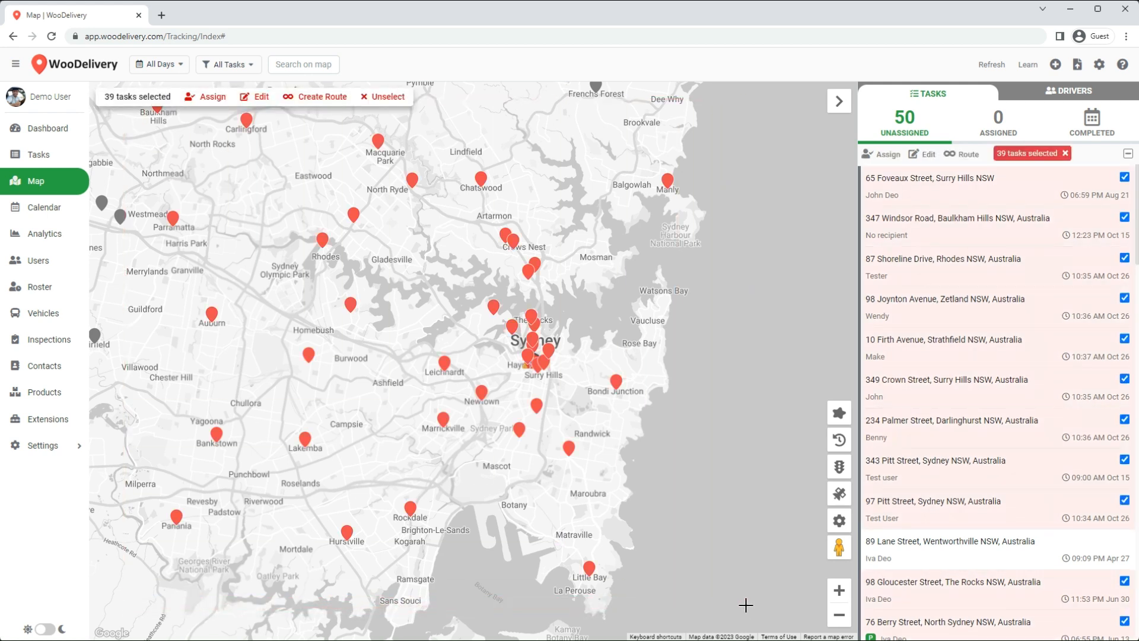
pyautogui.click(617, 383)
pyautogui.click(443, 420)
pyautogui.click(446, 419)
pyautogui.click(322, 98)
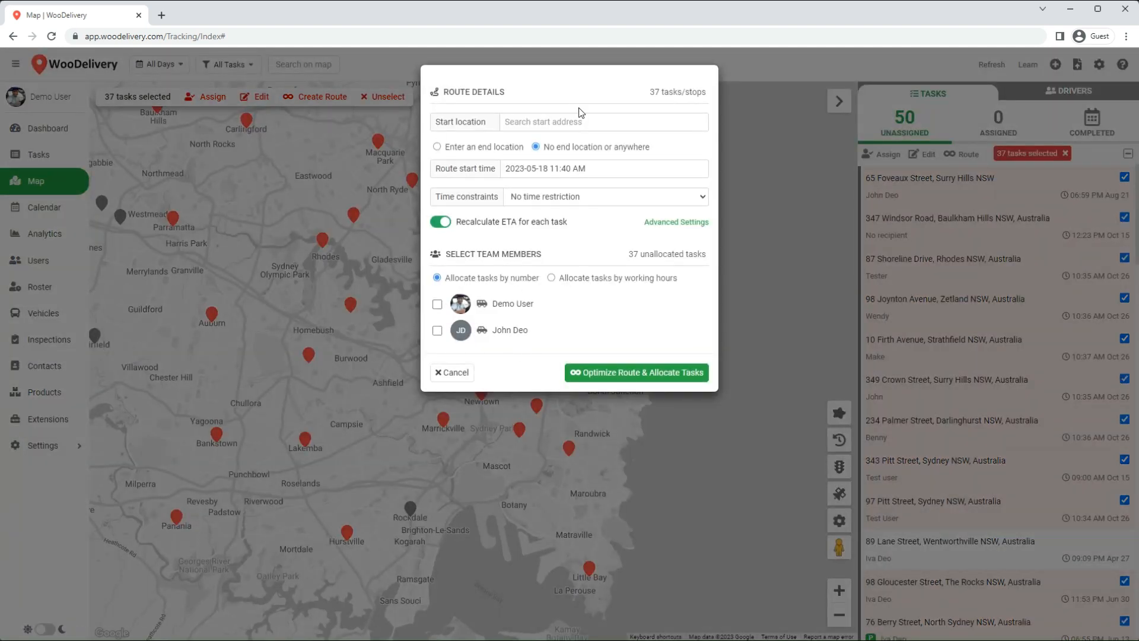
pyautogui.click(542, 123)
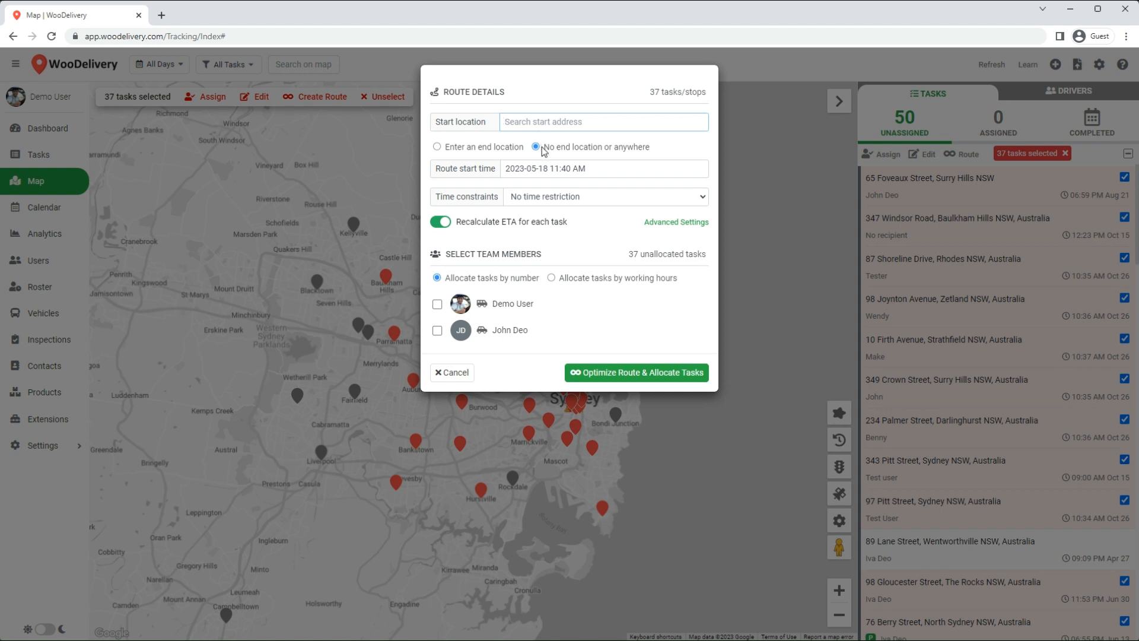
pyautogui.click(545, 168)
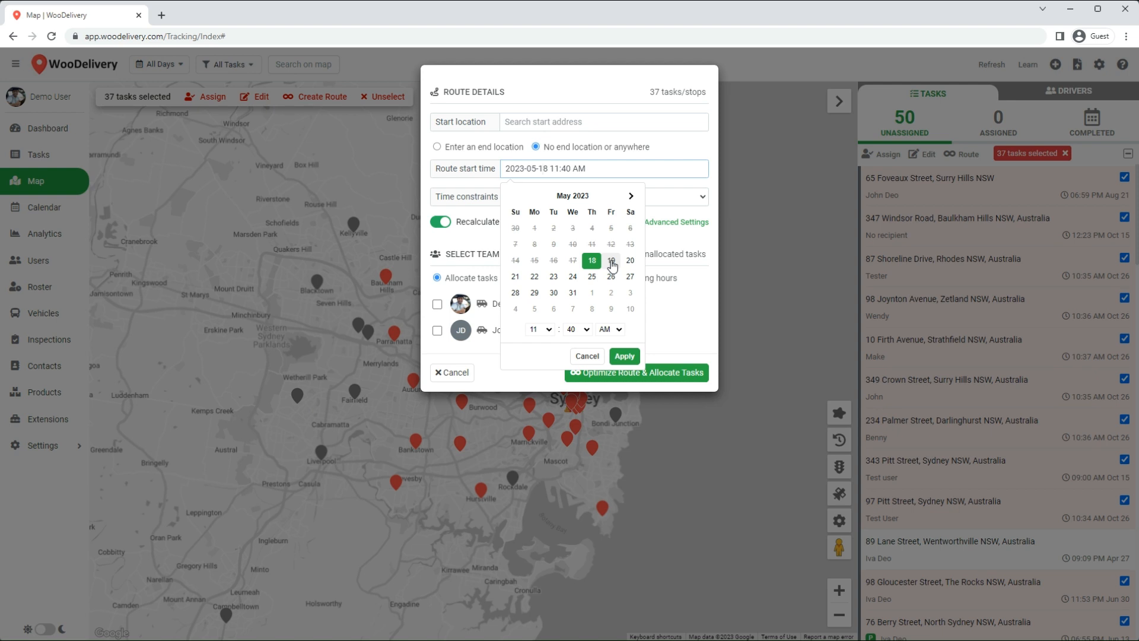
pyautogui.click(612, 261)
pyautogui.click(624, 356)
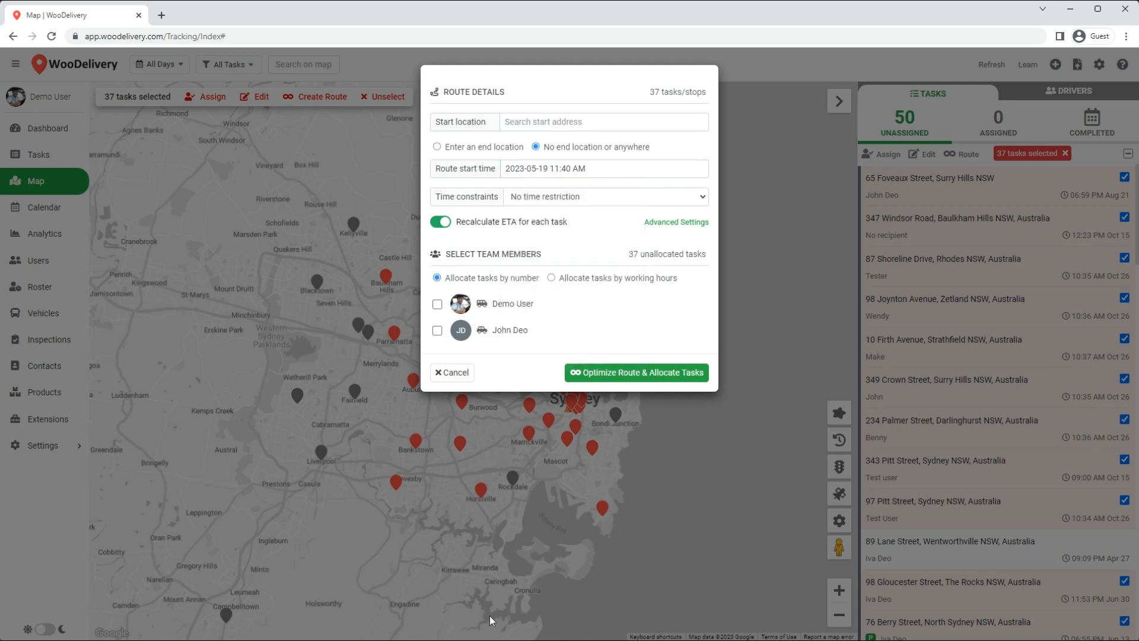
# Set the route's start location to the suggested street address in Pyrmont and review the advanced route optimization and ETA settings.
pyautogui.click(529, 124)
pyautogui.write('48 Pirrama Rd')
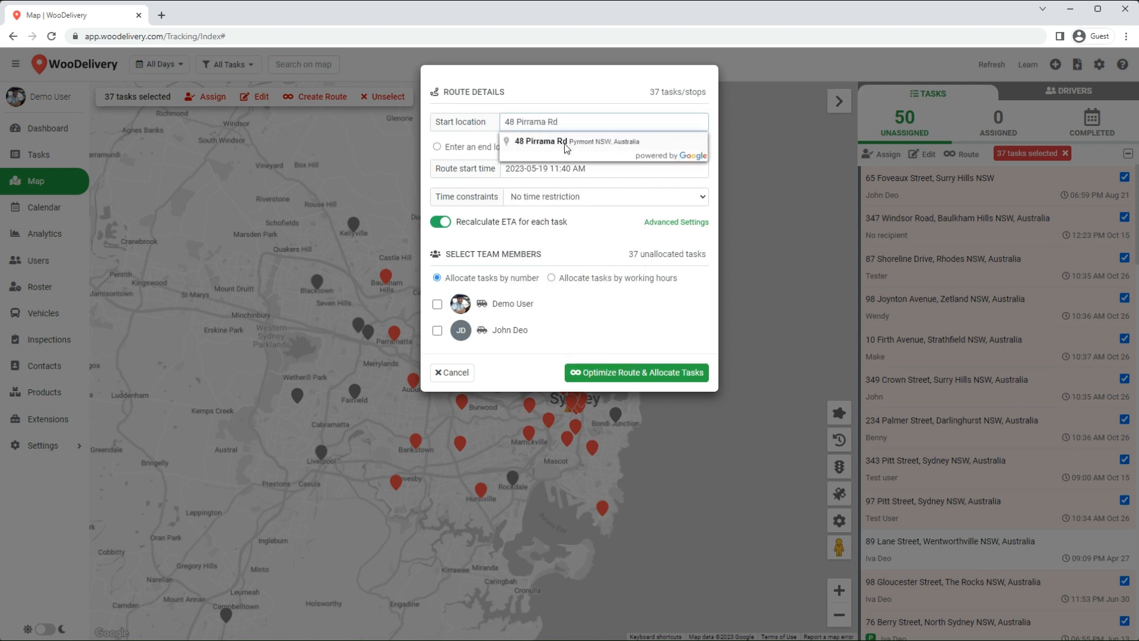
pyautogui.click(553, 143)
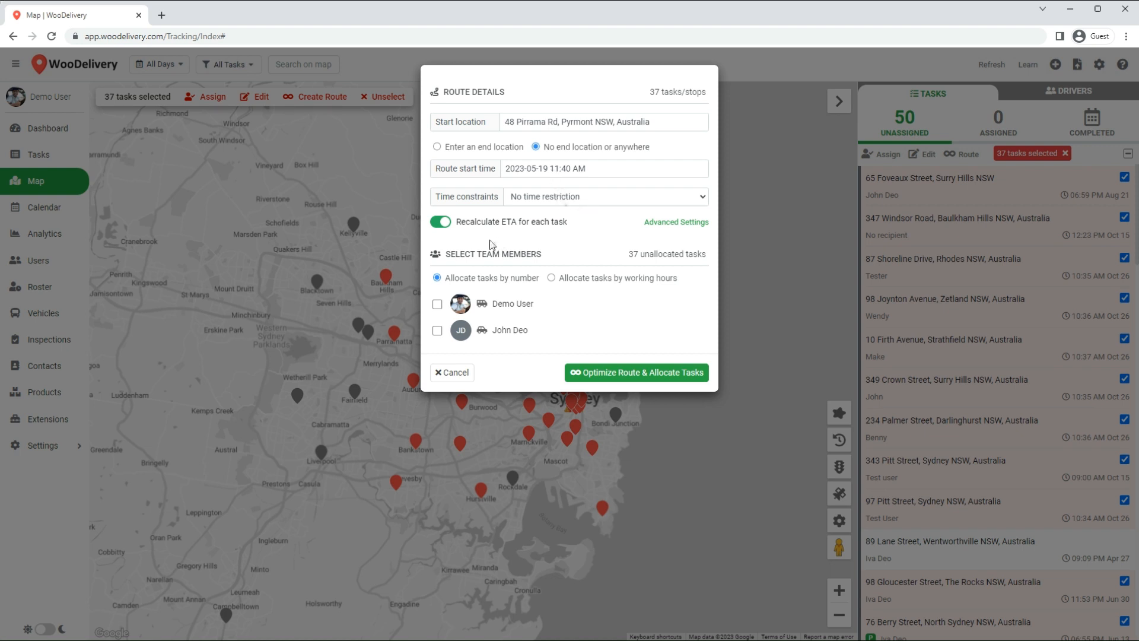
pyautogui.click(685, 223)
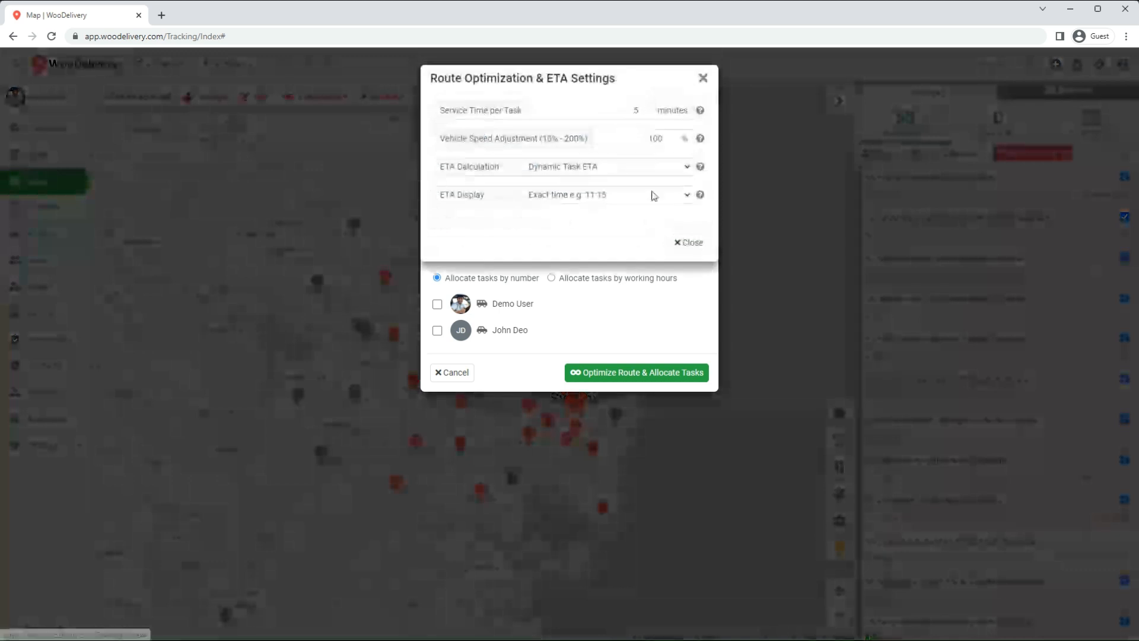
pyautogui.click(690, 243)
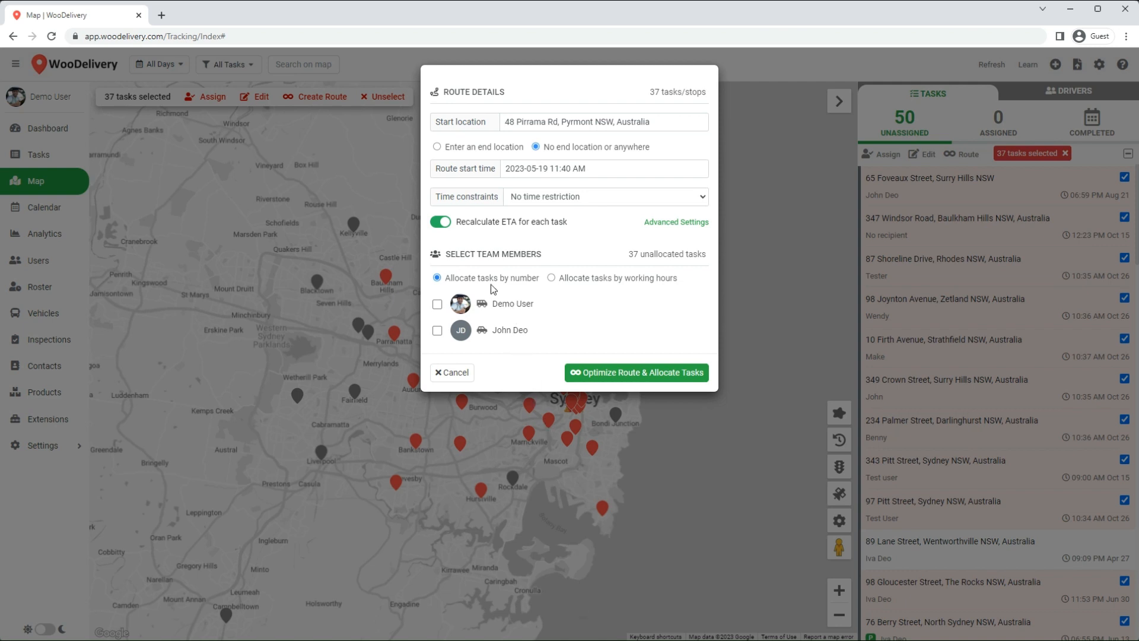
# Allocate the tasks by number to both team members and optimize the route.
pyautogui.click(437, 303)
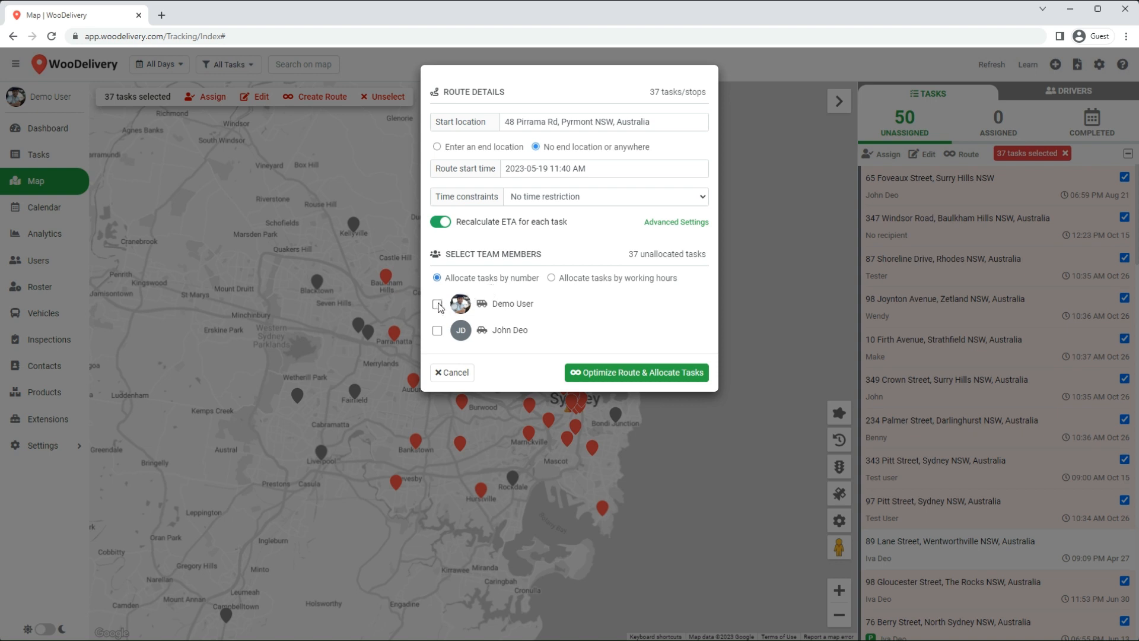
pyautogui.click(437, 331)
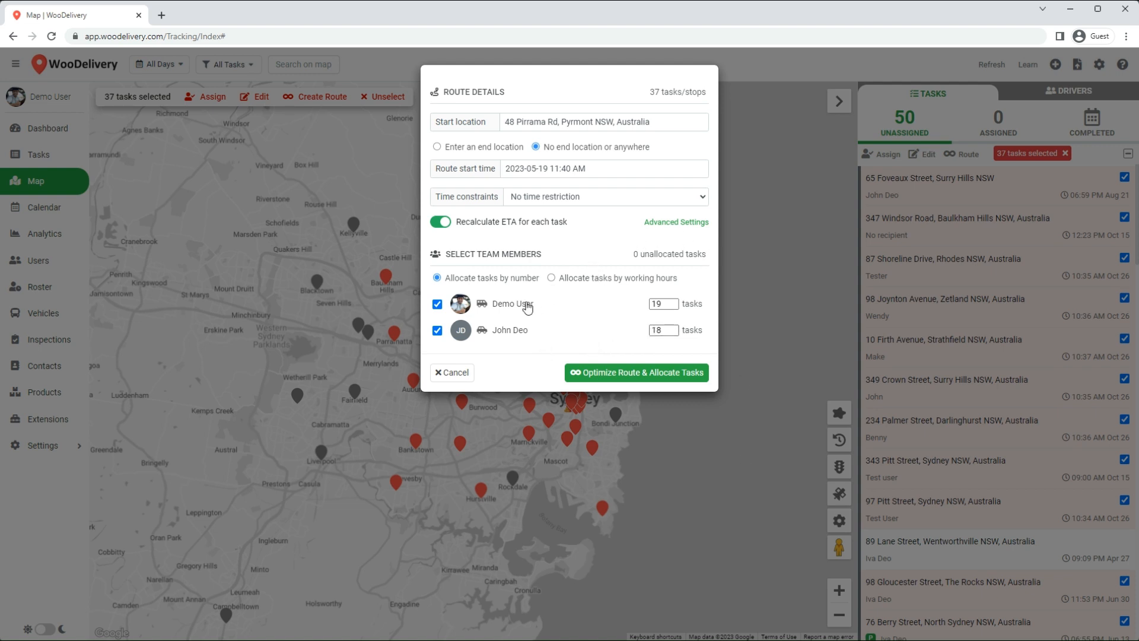
pyautogui.click(612, 280)
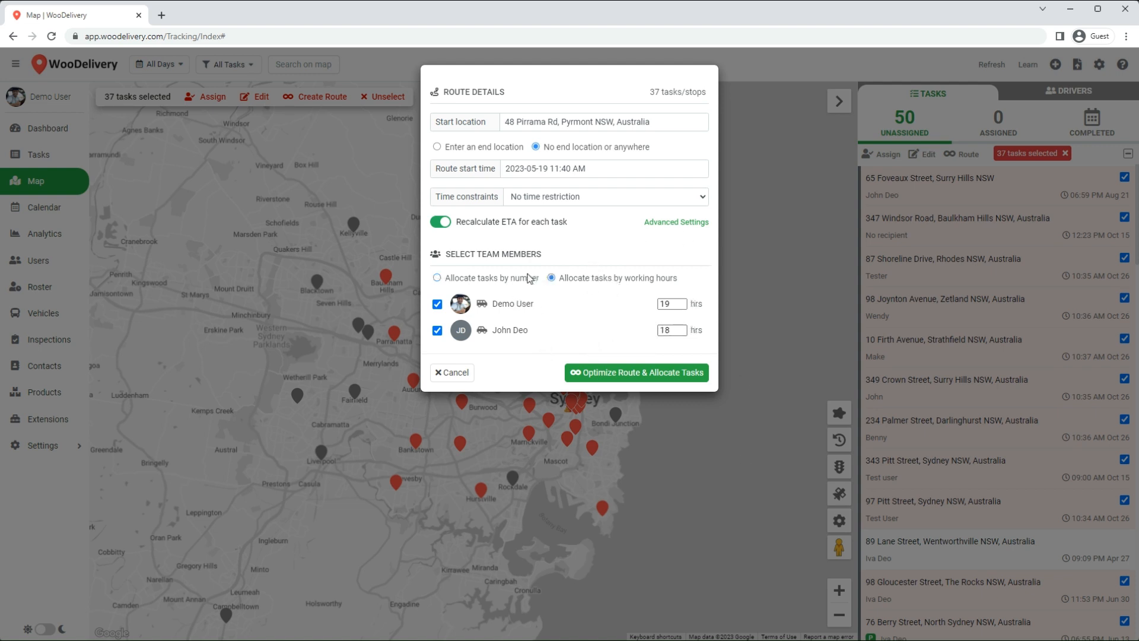
pyautogui.click(462, 279)
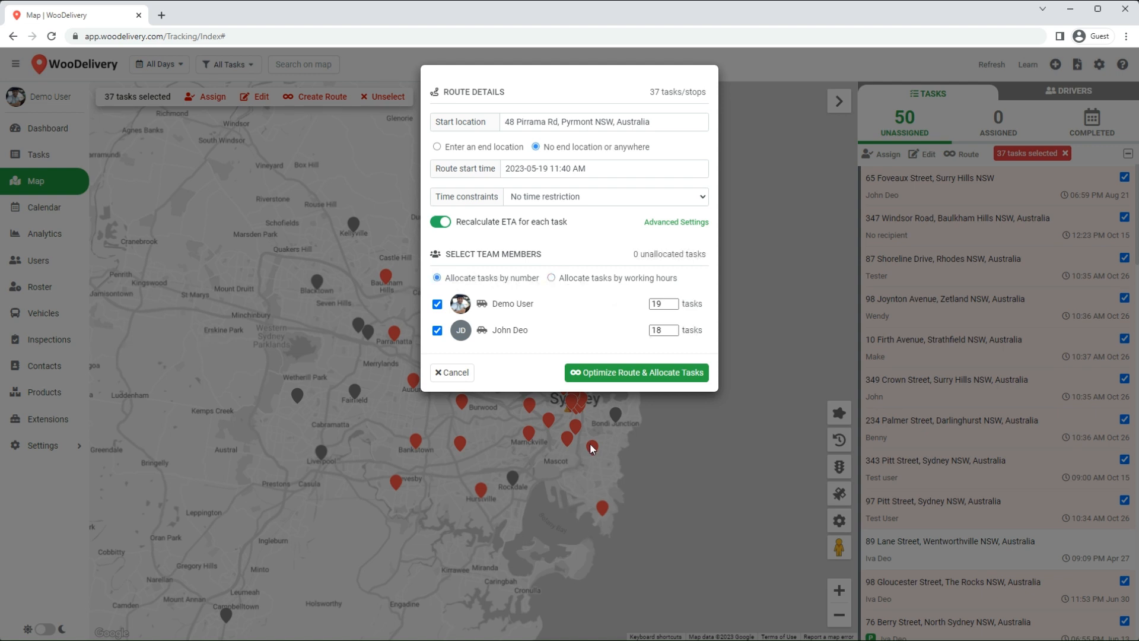
pyautogui.click(626, 376)
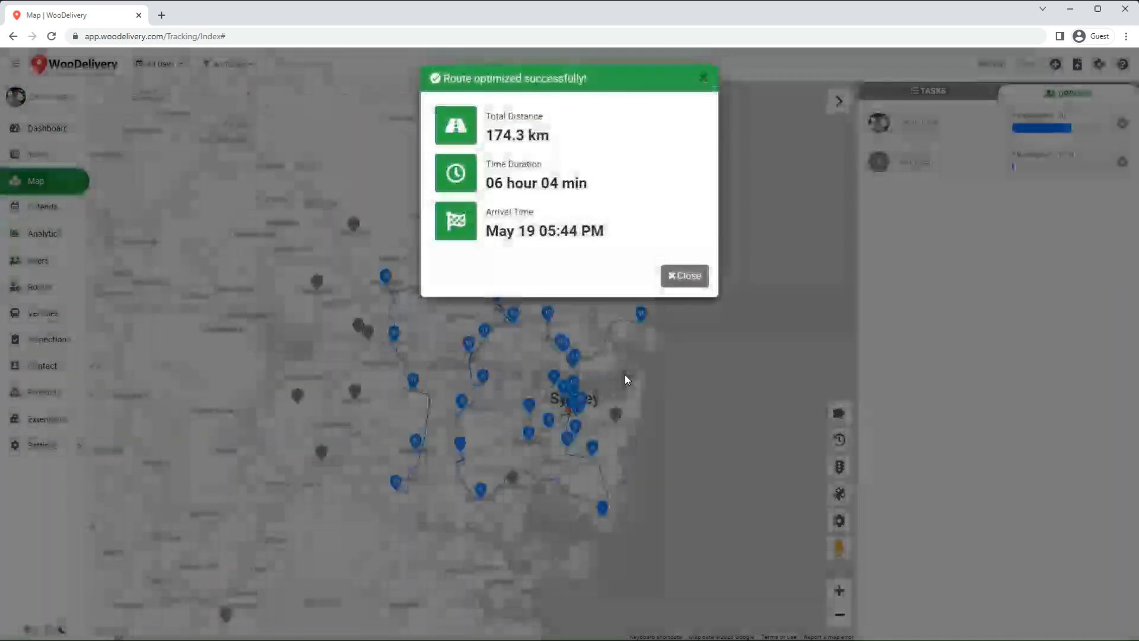
pyautogui.click(688, 276)
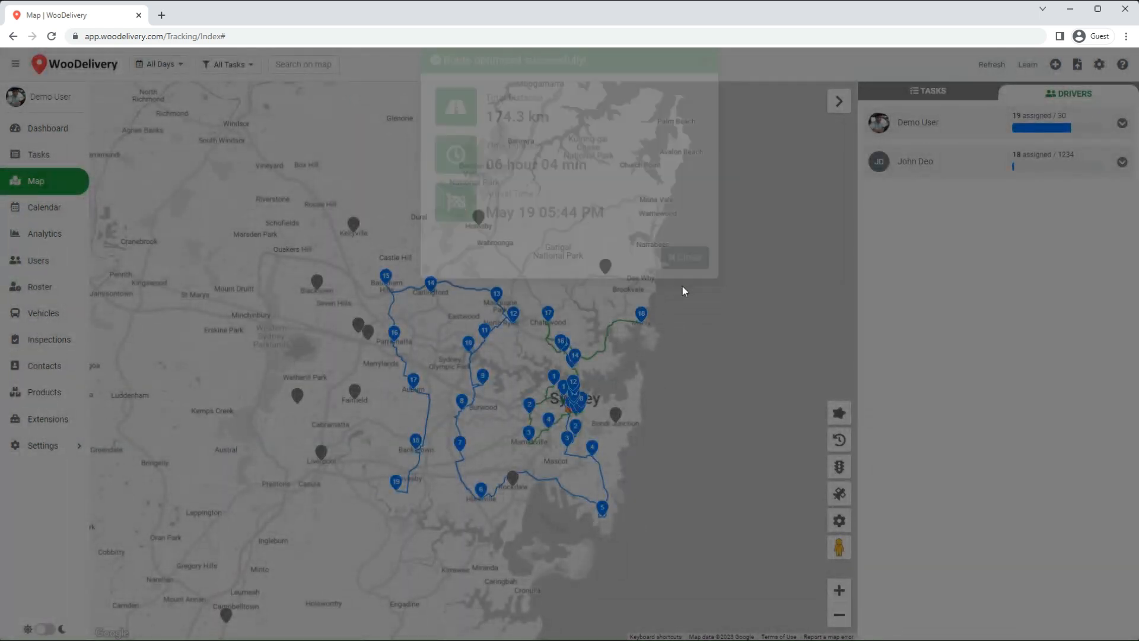
# Examine the optimized routes and stop sequences of both drivers on the map.
pyautogui.scroll(1, 633, 366)
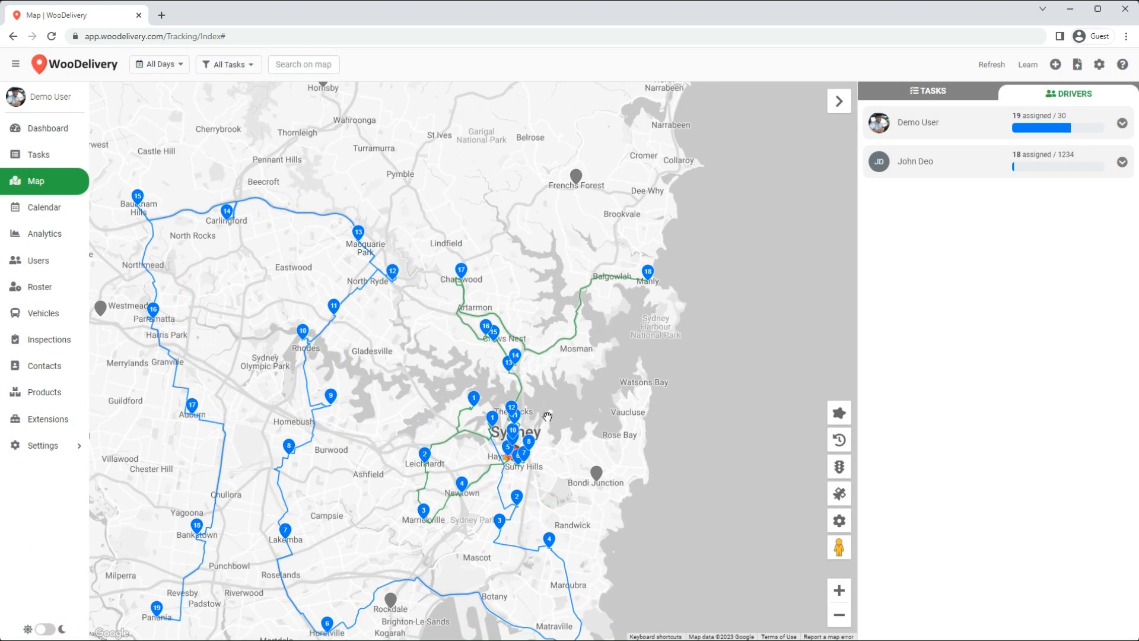
pyautogui.scroll(1, 545, 416)
pyautogui.moveTo(549, 419); pyautogui.dragTo(511, 497)
pyautogui.scroll(-1, 511, 497)
pyautogui.scroll(1, 369, 469)
pyautogui.scroll(-1, 369, 468)
pyautogui.moveTo(314, 453); pyautogui.dragTo(567, 366)
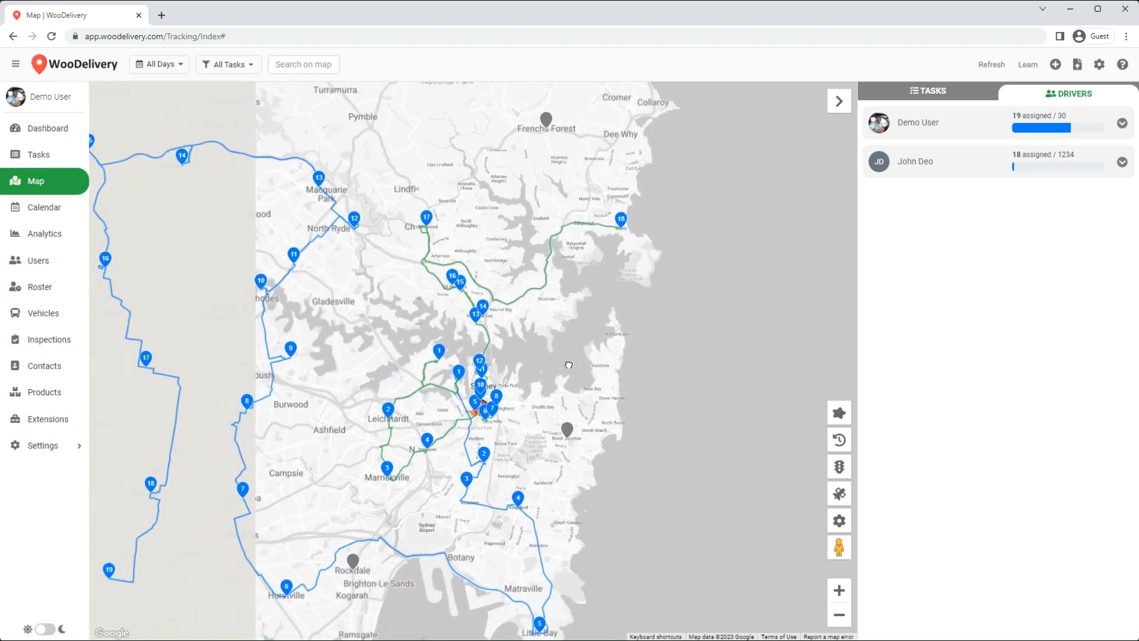
pyautogui.scroll(-1, 565, 385)
pyautogui.scroll(1, 557, 310)
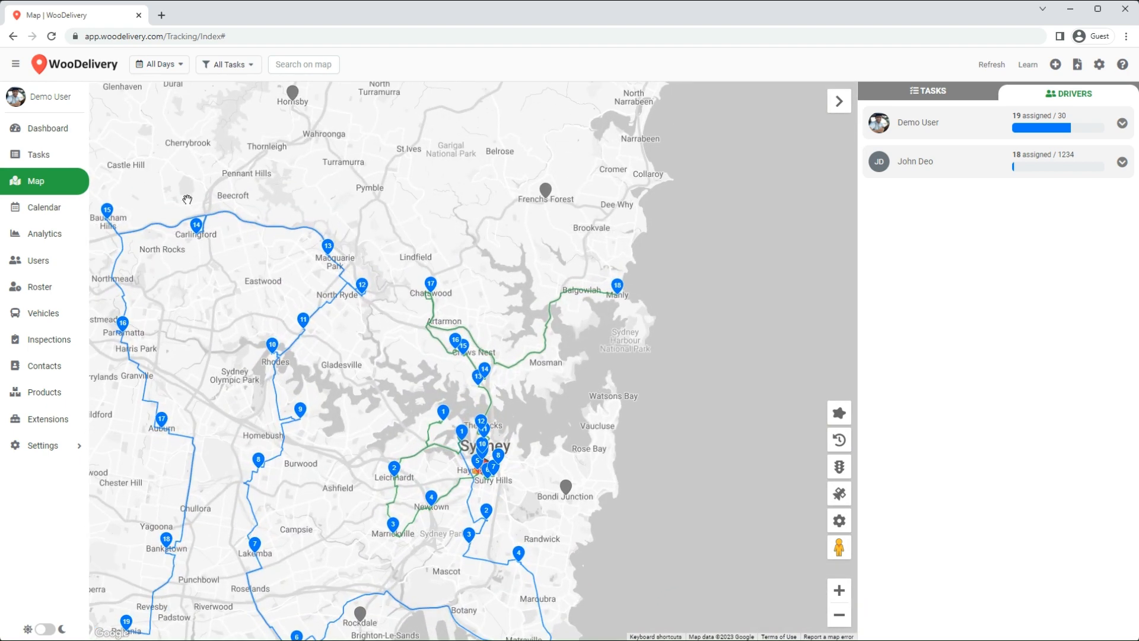
# Try moving the third stop in Demo User's route and recalculate the route's ETA with the existing start location and time.
pyautogui.click(979, 131)
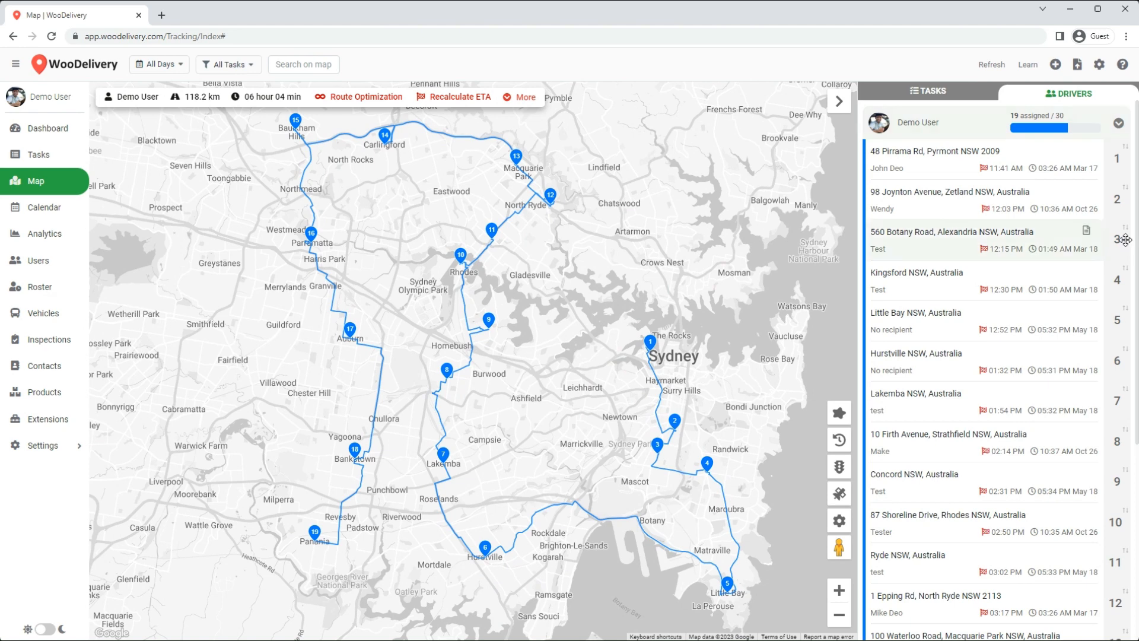
pyautogui.moveTo(1126, 239)
pyautogui.mouseDown()
pyautogui.moveTo(1127, 367)
pyautogui.moveTo(1127, 228)
pyautogui.mouseUp()
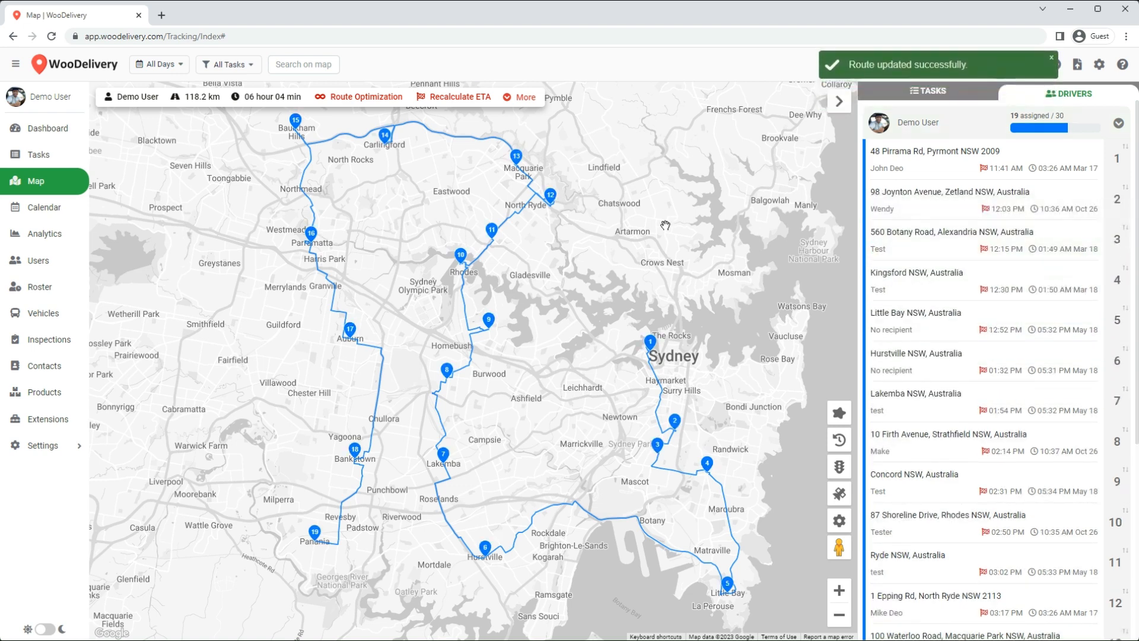
pyautogui.click(460, 98)
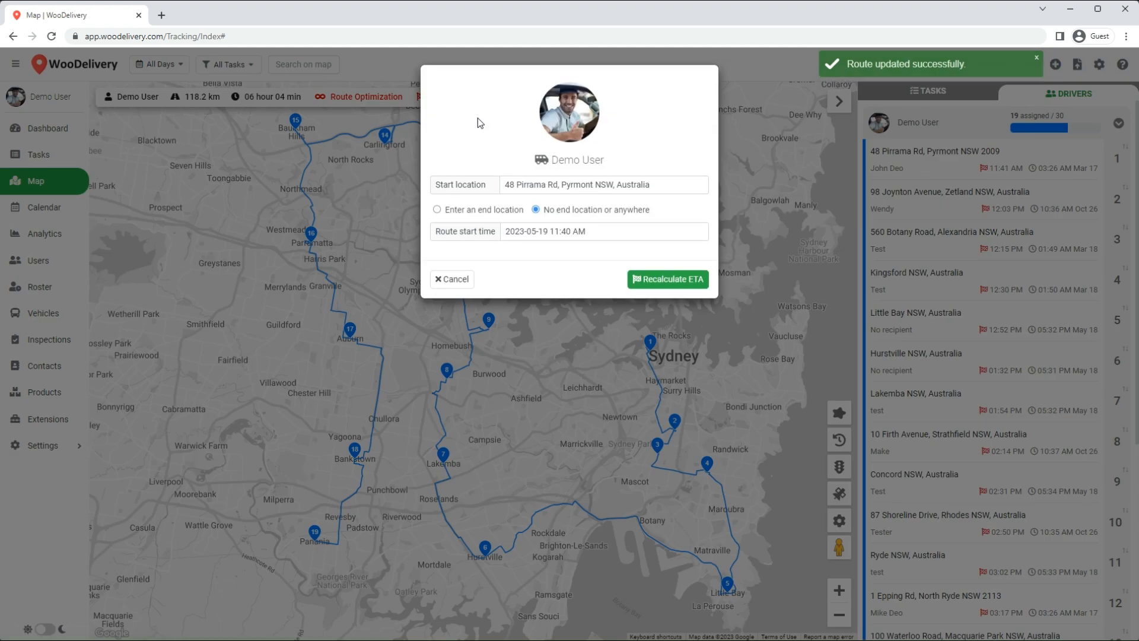
pyautogui.click(663, 279)
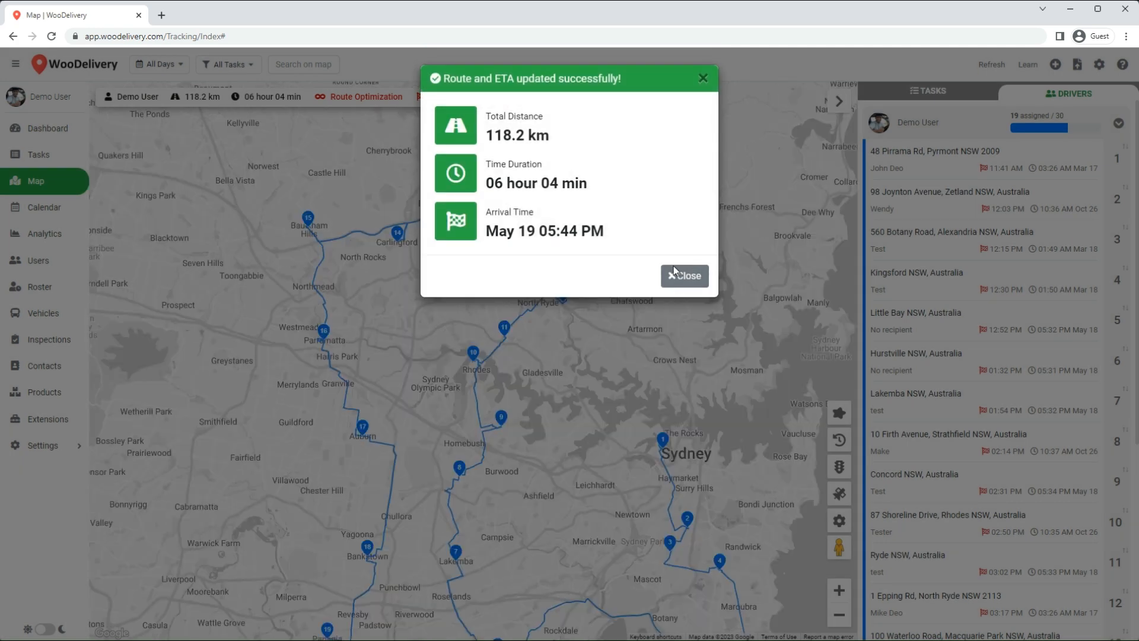
pyautogui.click(676, 274)
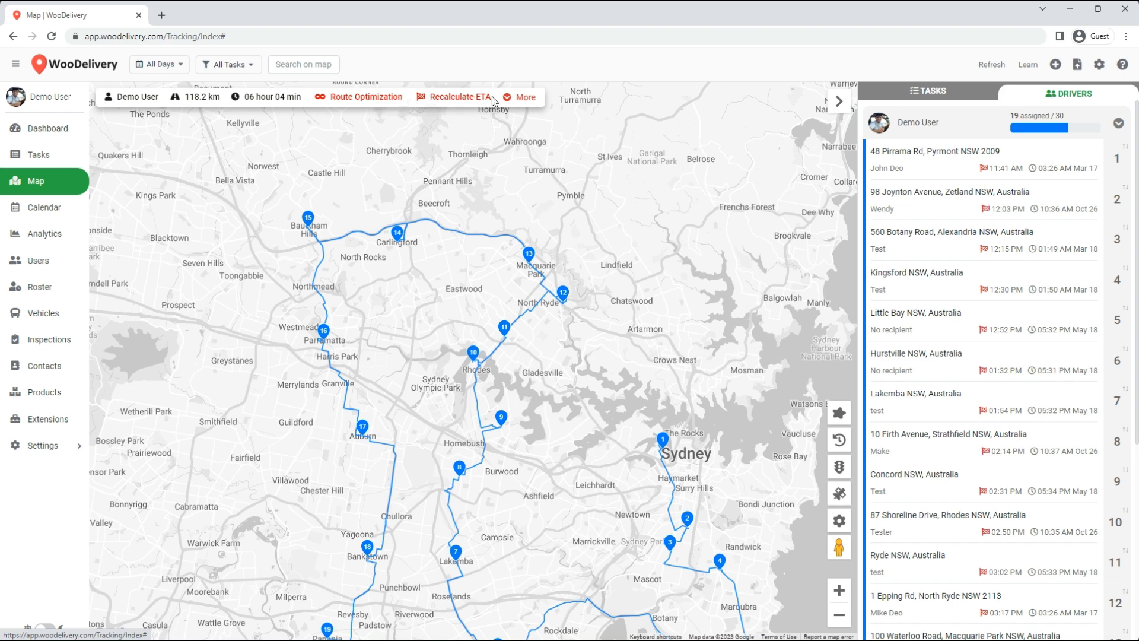
# Look through the additional actions for Demo User's route, opening the task transfer and cancelling it.
pyautogui.click(514, 97)
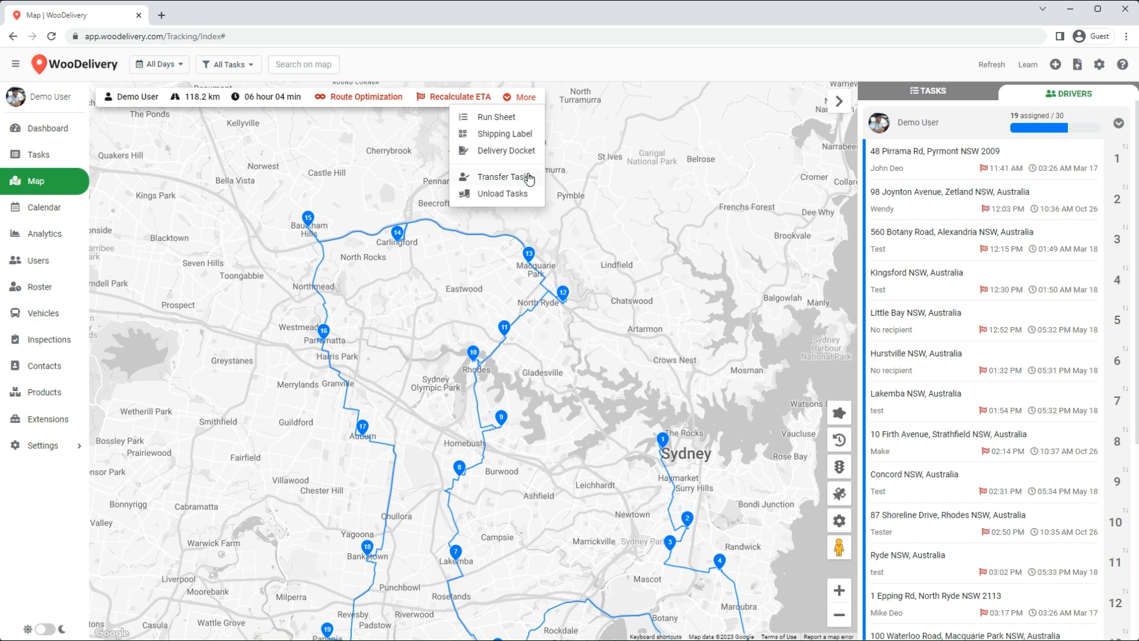
pyautogui.click(516, 193)
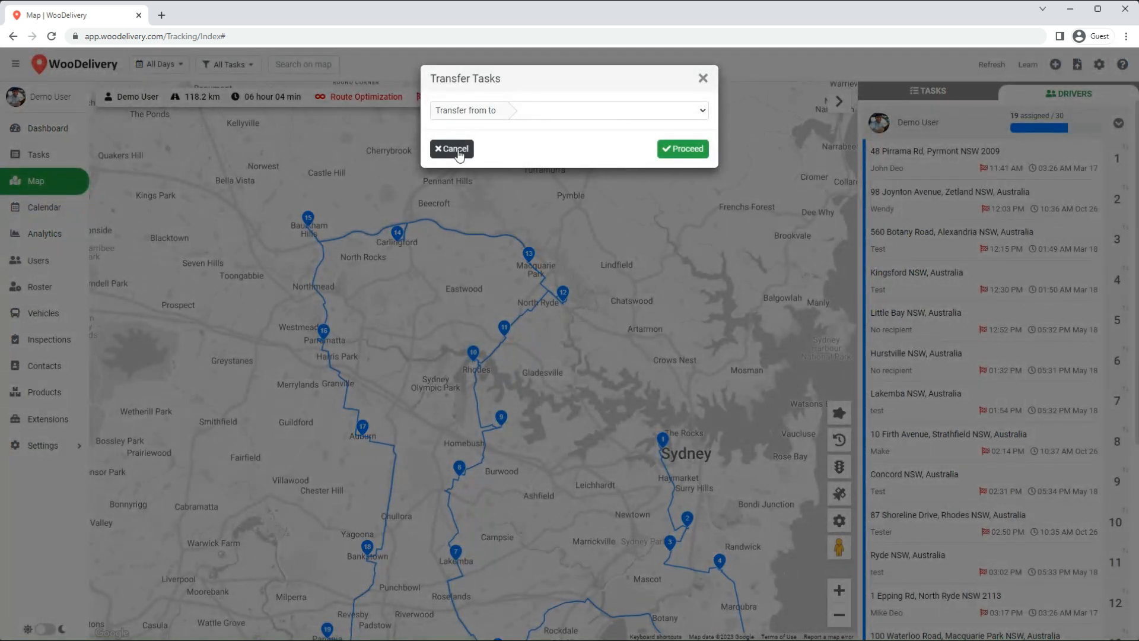
pyautogui.click(457, 150)
pyautogui.click(514, 100)
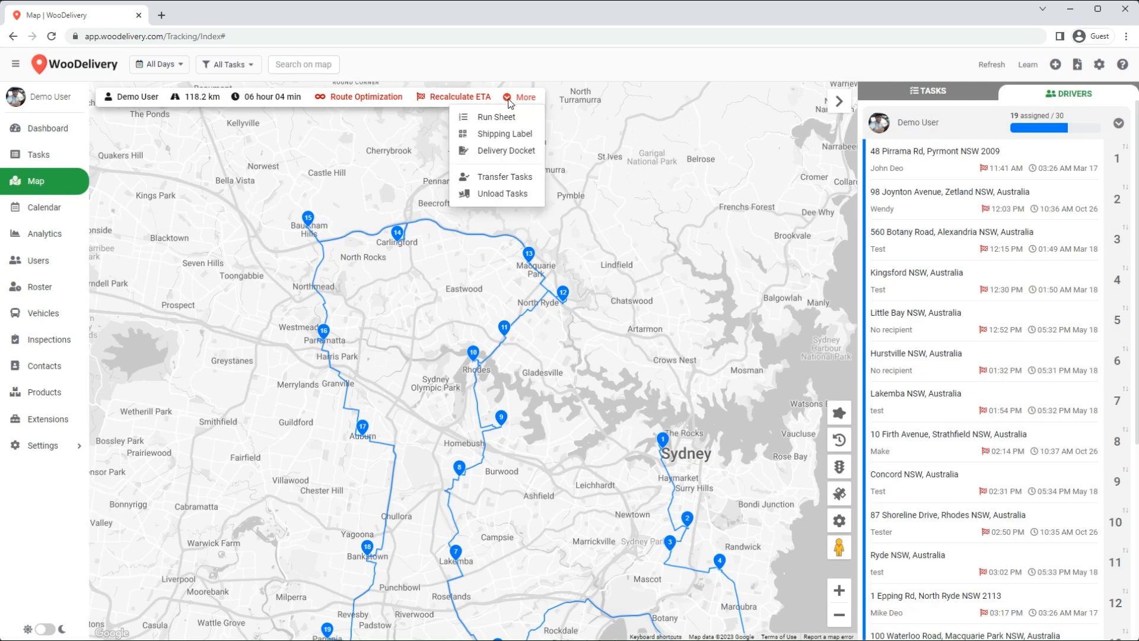
pyautogui.click(513, 200)
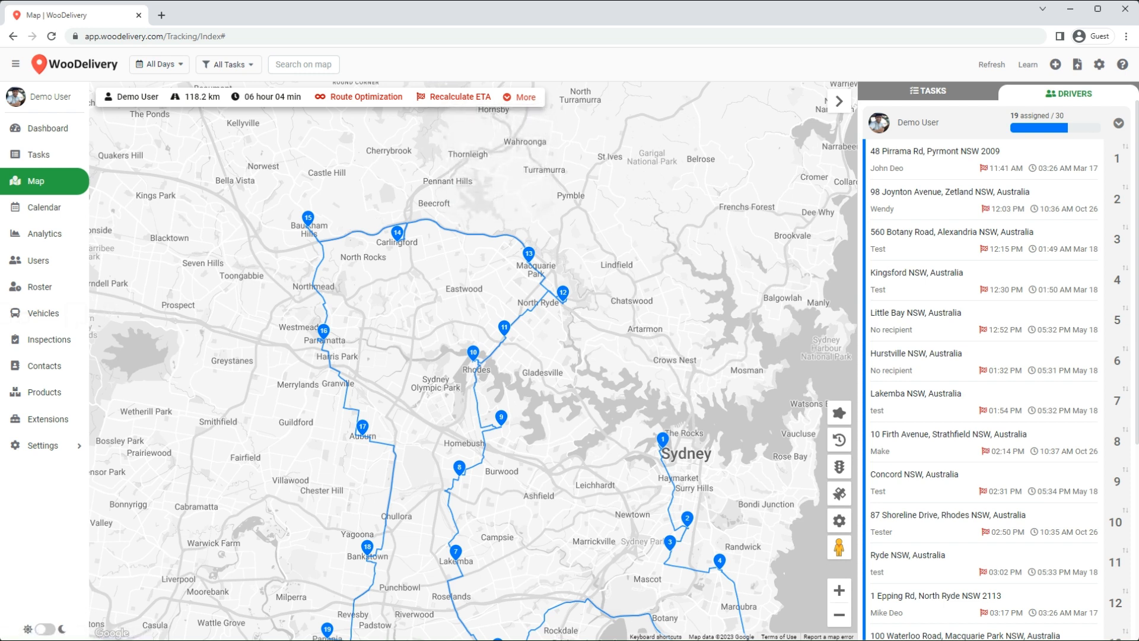
# Show the driver's location history on the map and check the location update details of a point along the recorded track.
pyautogui.moveTo(602, 523); pyautogui.dragTo(471, 362)
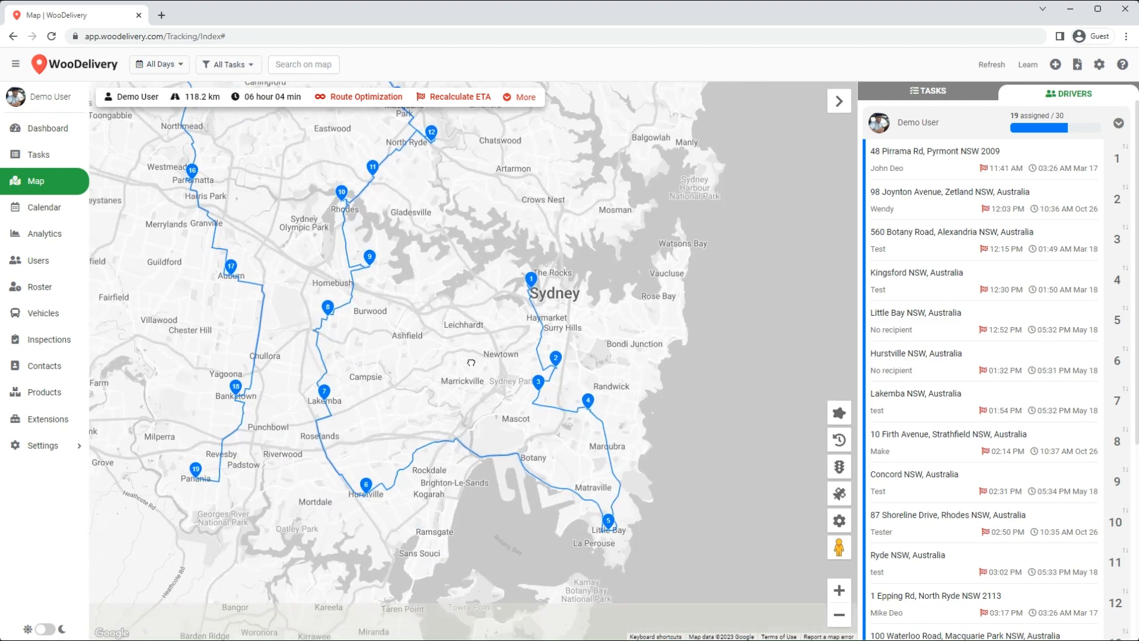
pyautogui.scroll(4, 557, 394)
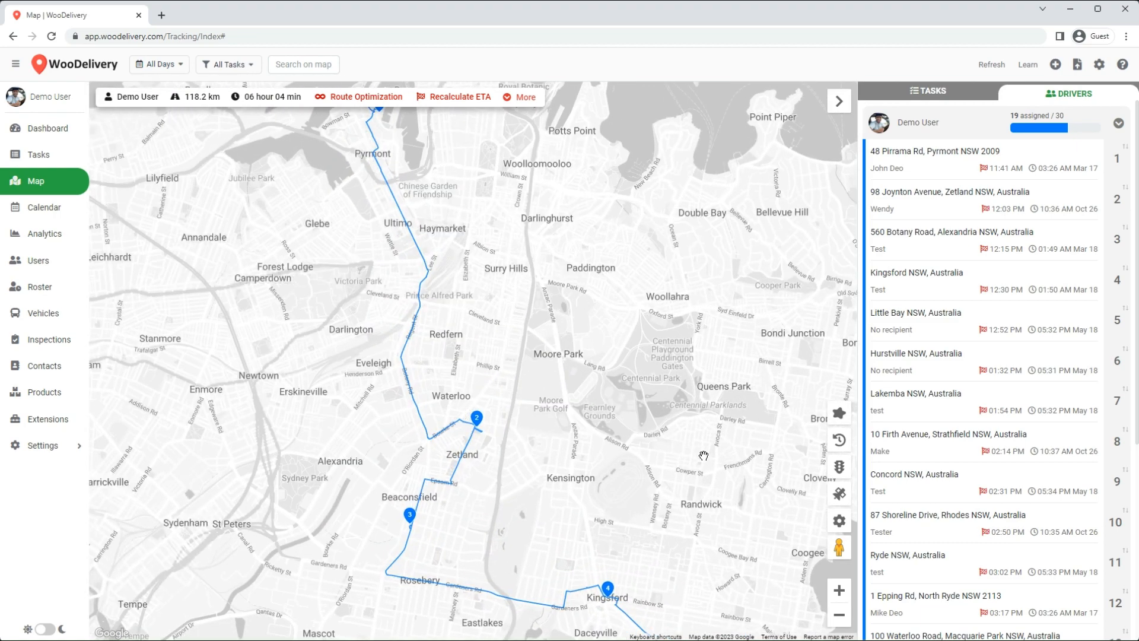
pyautogui.moveTo(704, 456); pyautogui.dragTo(629, 438)
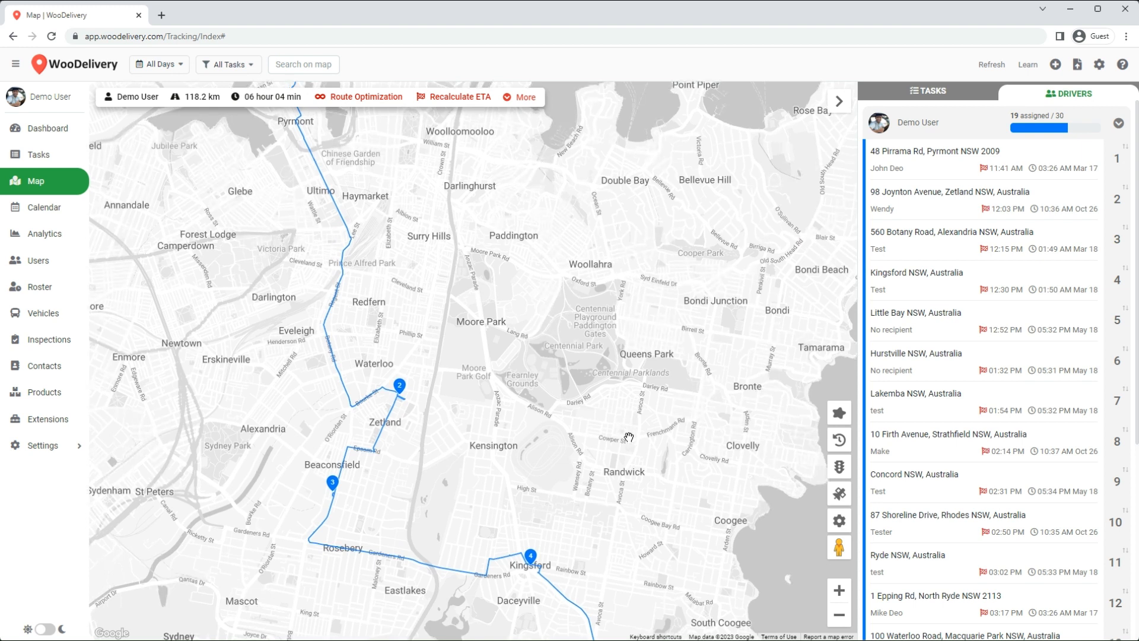
pyautogui.click(840, 441)
pyautogui.moveTo(734, 467); pyautogui.dragTo(595, 538)
pyautogui.moveTo(551, 589); pyautogui.dragTo(597, 542)
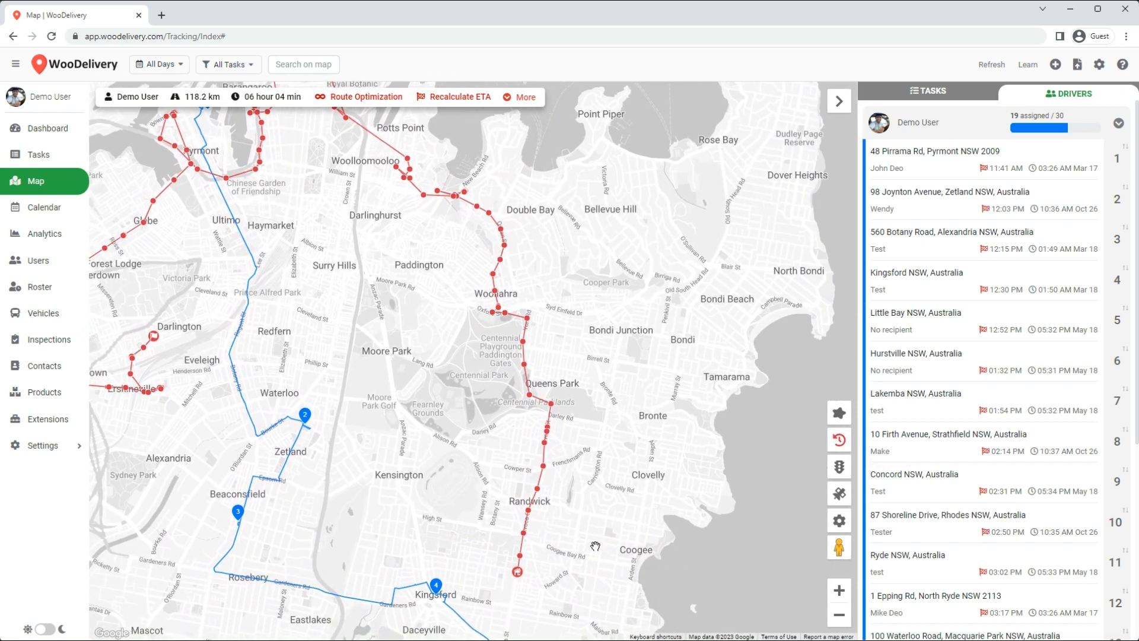
pyautogui.click(527, 321)
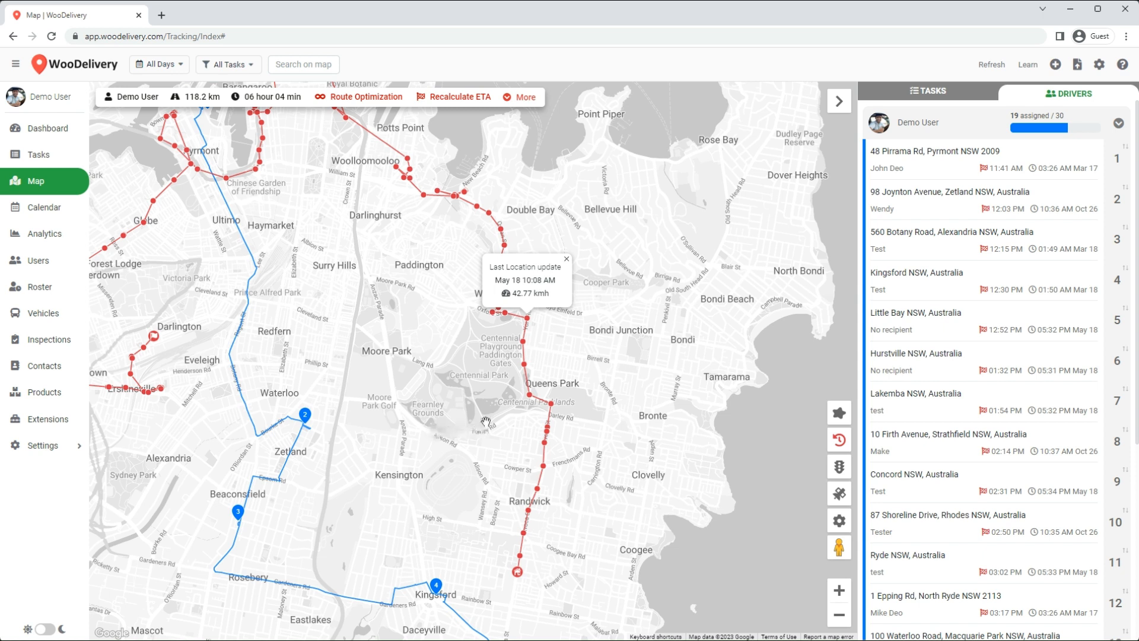
pyautogui.click(566, 259)
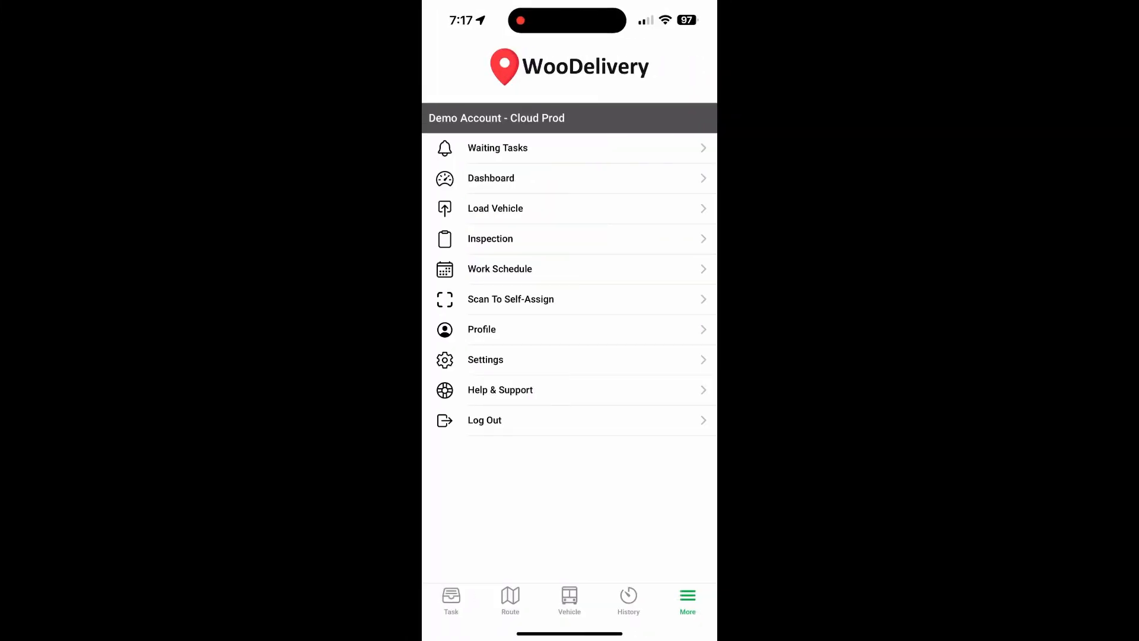
# Switch to the WooDelivery driver mobile app and look through the assigned task list.
pyautogui.click(450, 601)
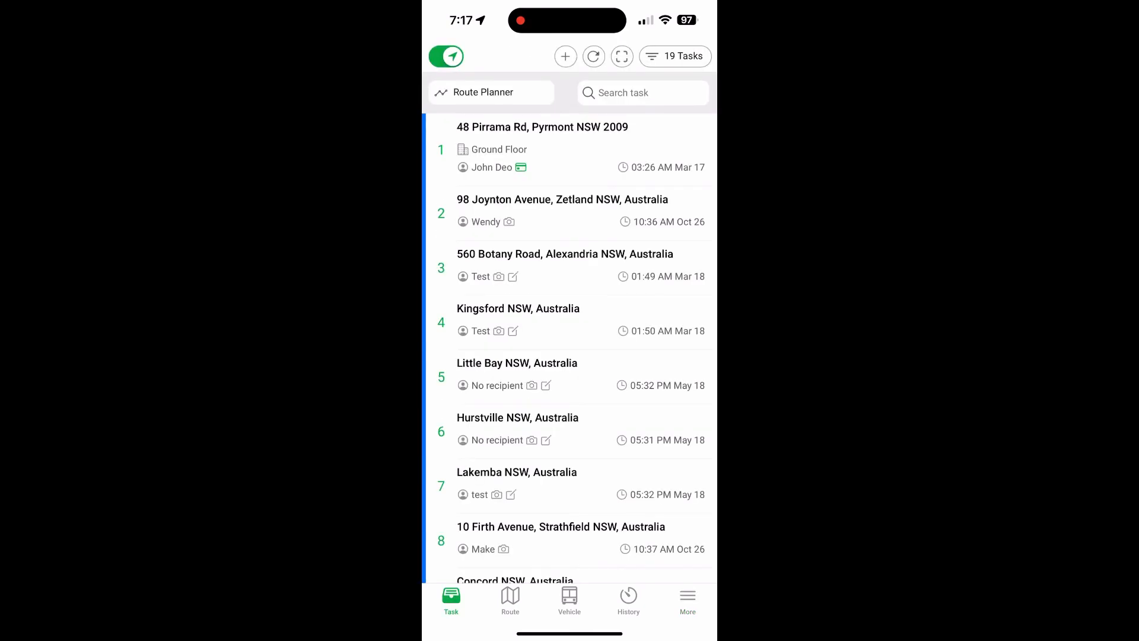
pyautogui.scroll(-10, 569, 326)
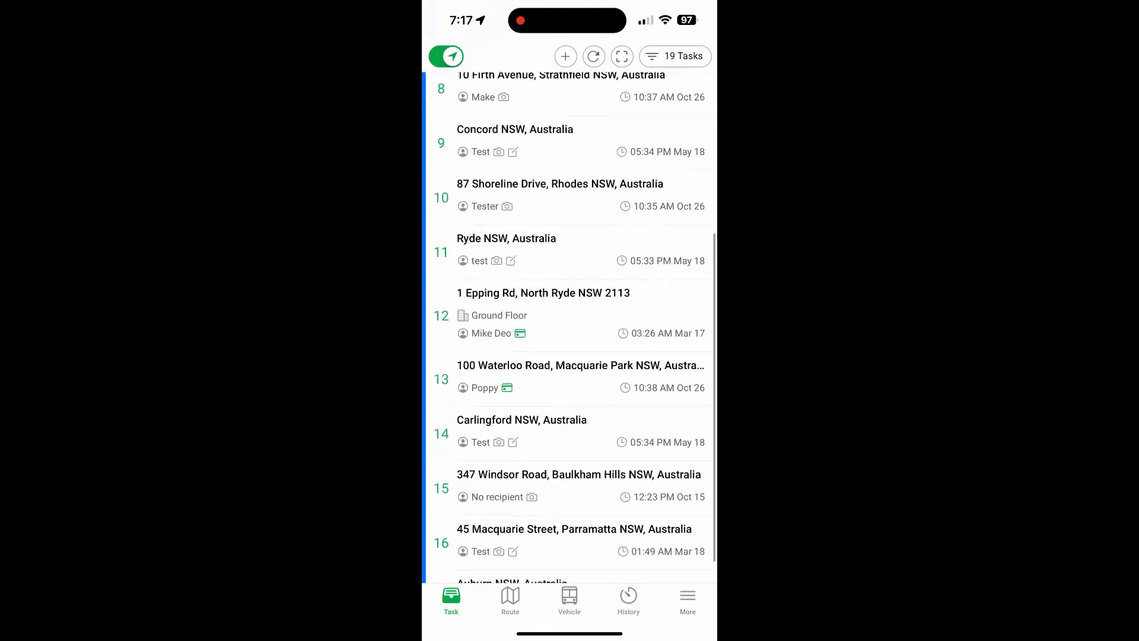
pyautogui.scroll(10, 569, 326)
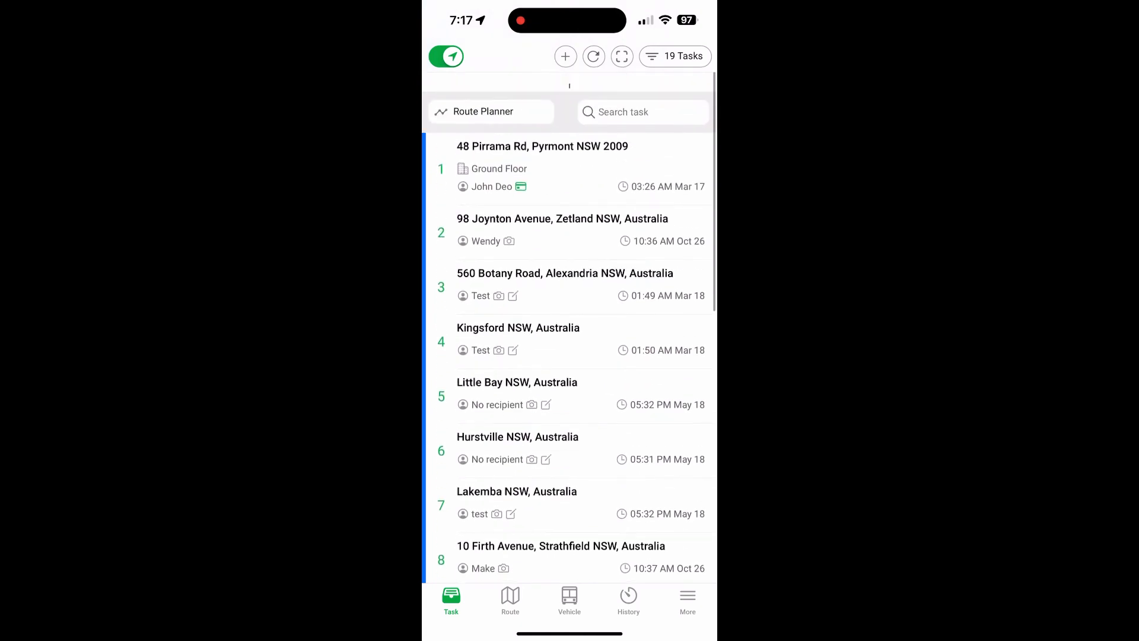
# Show the driver's route on the map and open the task details of the first stop.
pyautogui.click(511, 600)
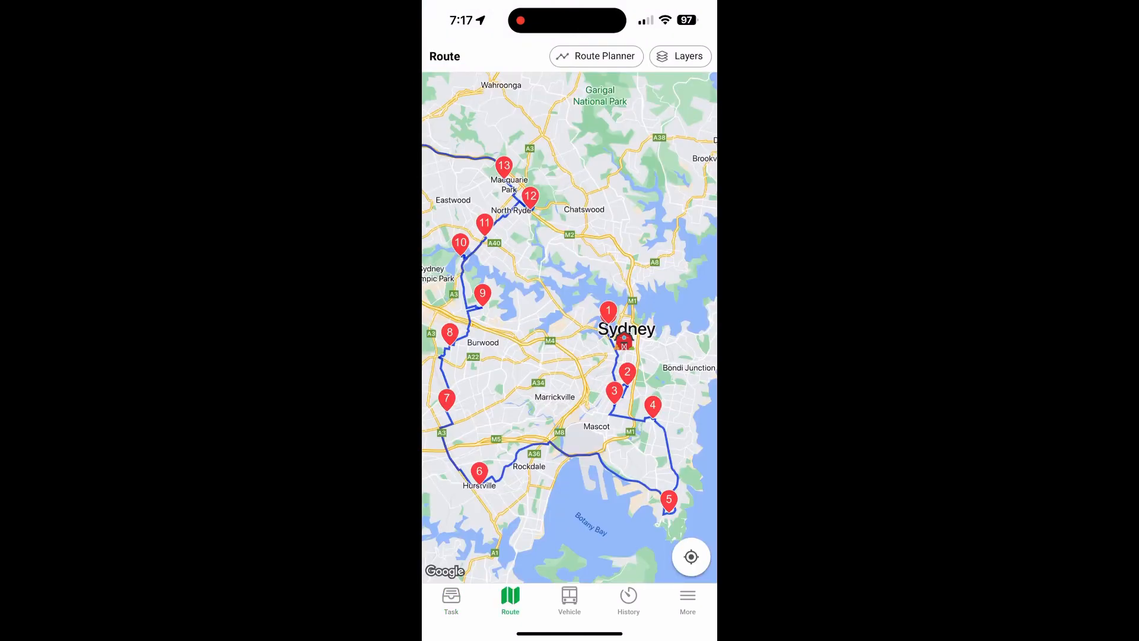
pyautogui.moveTo(570, 326); pyautogui.dragTo(573, 350)
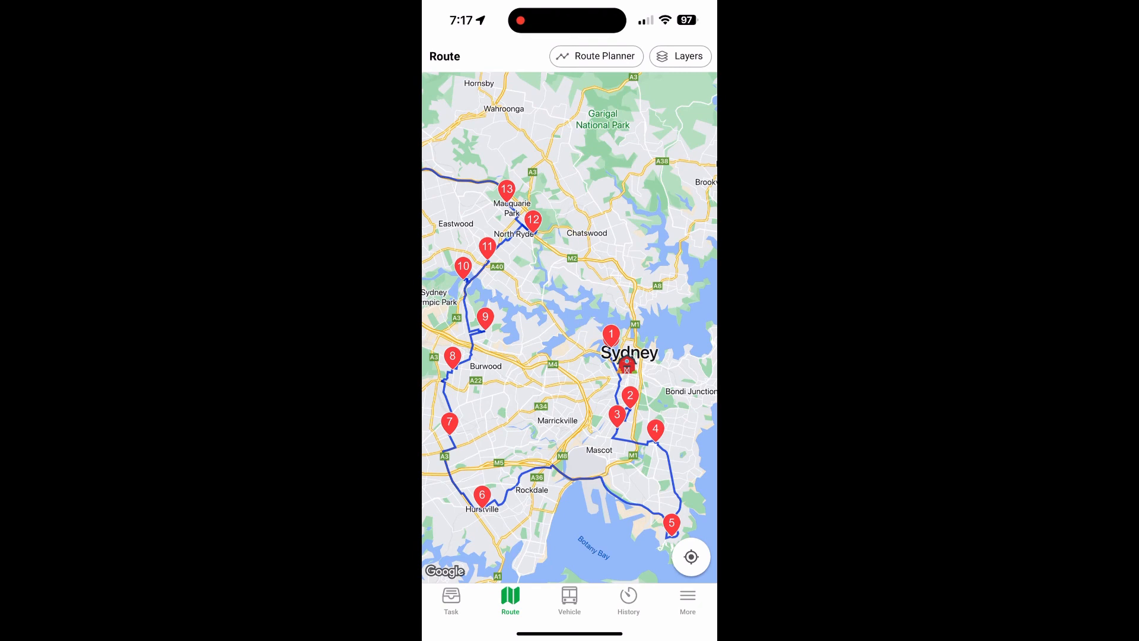
pyautogui.click(611, 335)
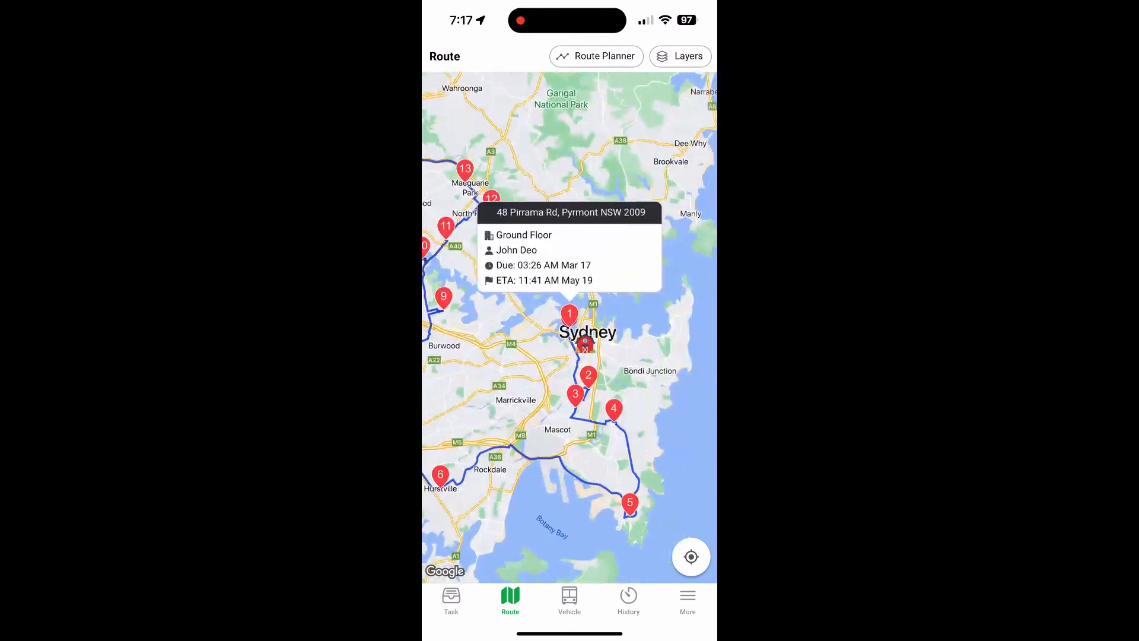
pyautogui.click(569, 255)
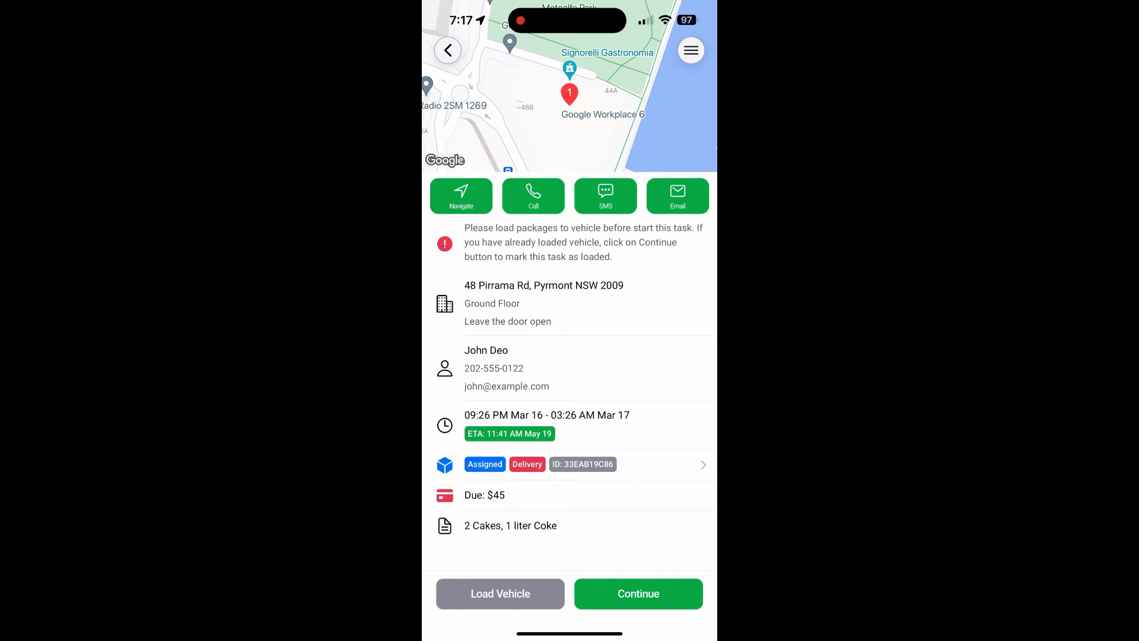
# Mark the first task as loaded, started and arrived, view its completion form, and return to the route map without completing it.
pyautogui.click(638, 593)
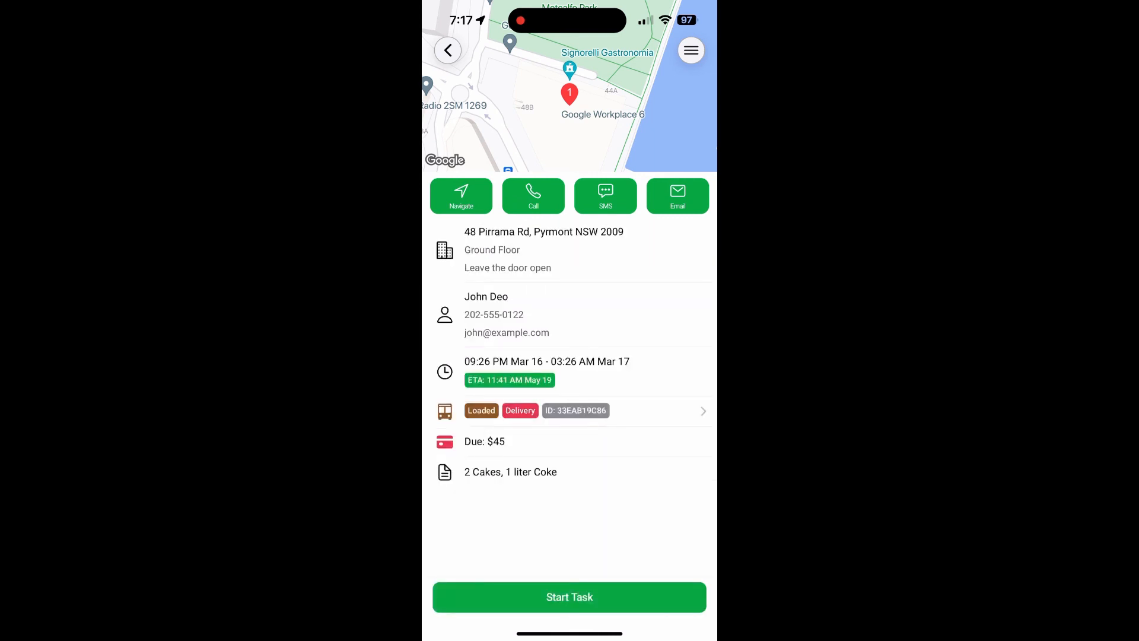
pyautogui.click(570, 596)
pyautogui.click(613, 594)
pyautogui.click(613, 593)
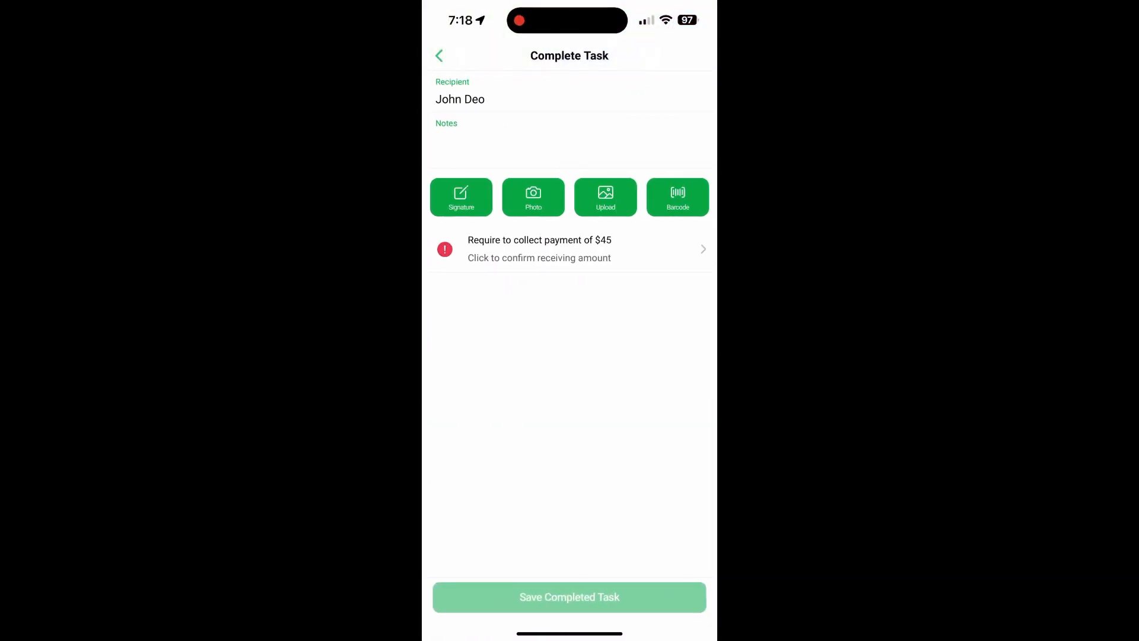
pyautogui.click(439, 56)
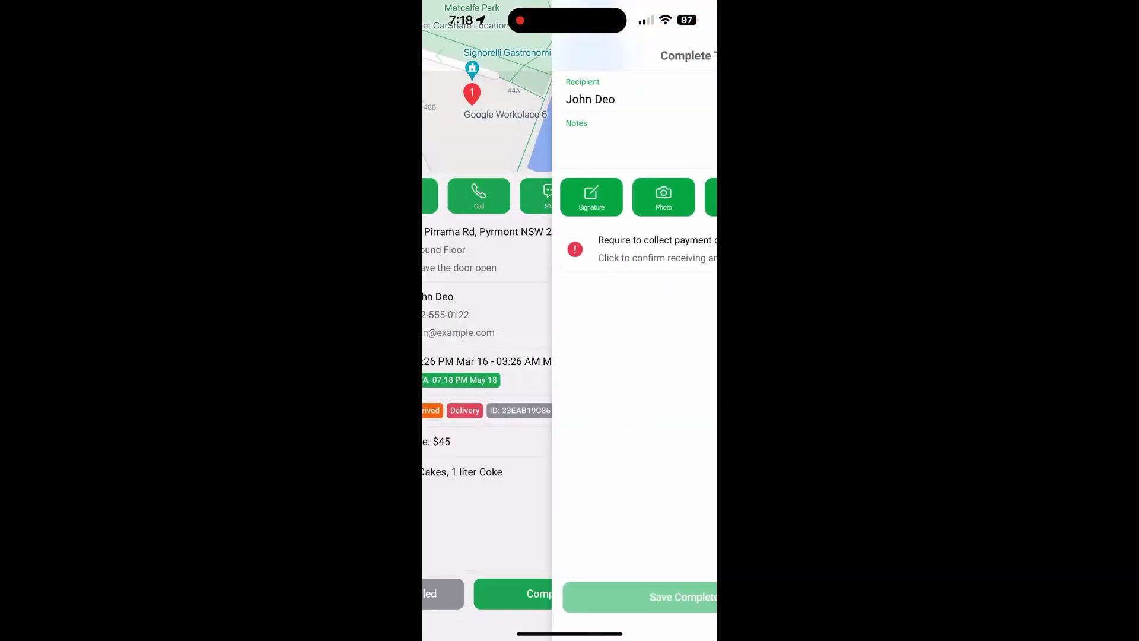
pyautogui.click(448, 50)
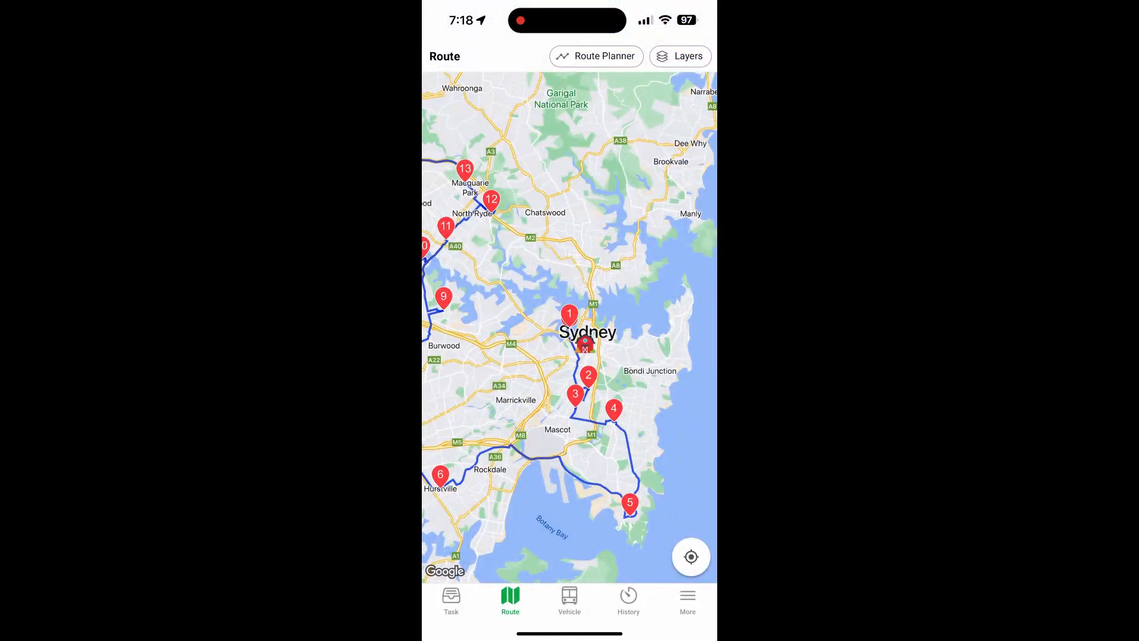
# Optimize the driver's route in the Route Planner with the existing route options, review the stop times, and return to the map.
pyautogui.click(596, 55)
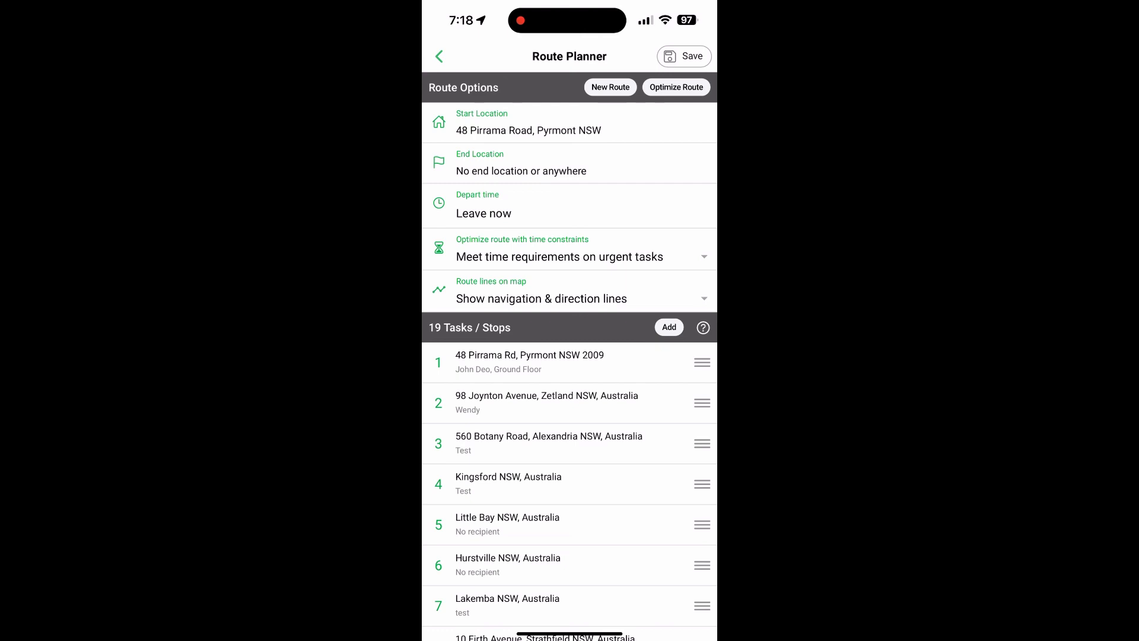
pyautogui.scroll(-10, 570, 356)
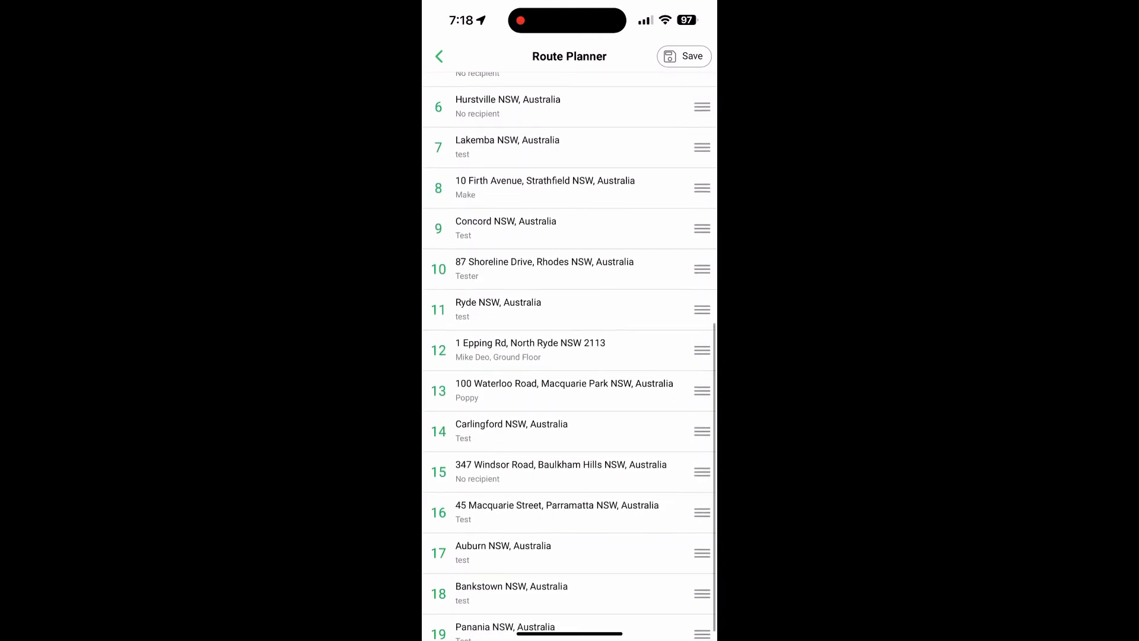
pyautogui.scroll(10, 570, 356)
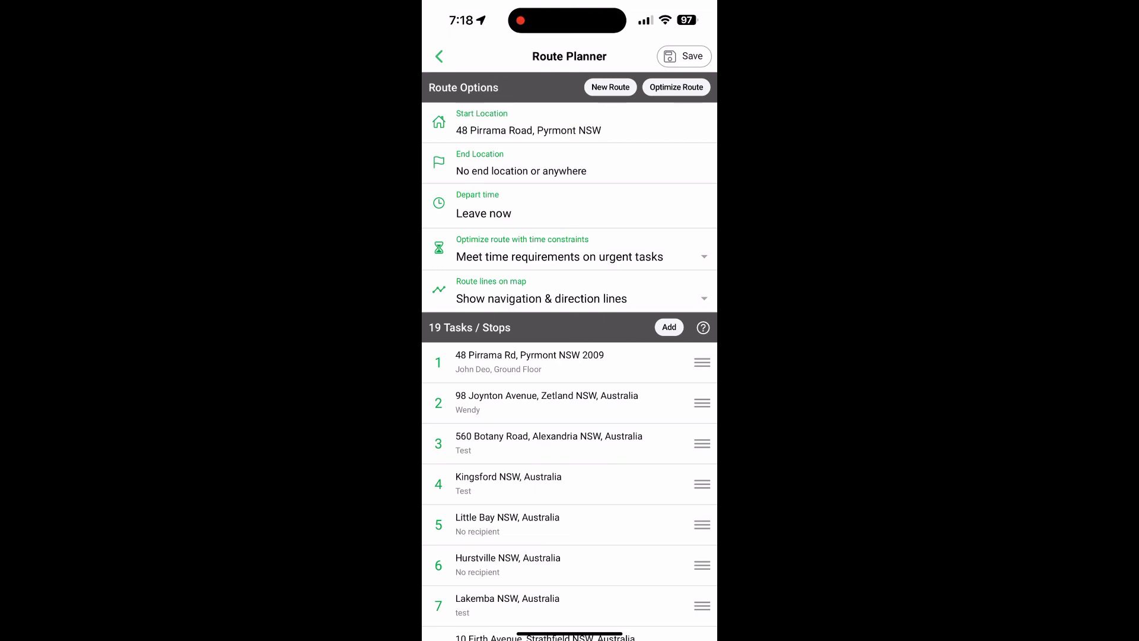
pyautogui.click(676, 87)
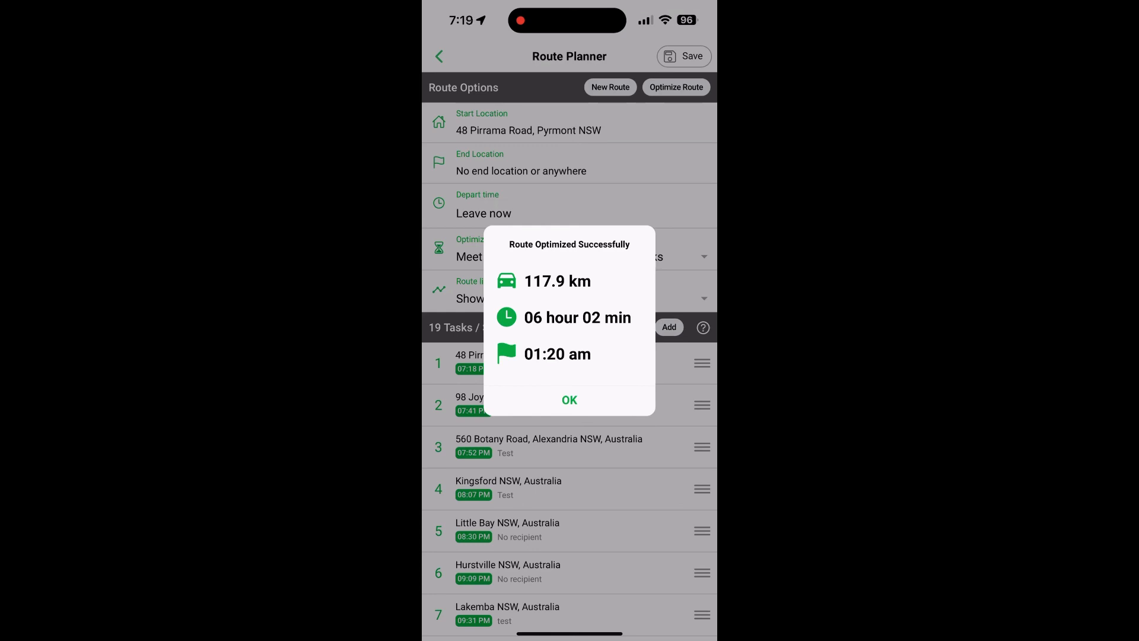
pyautogui.click(570, 400)
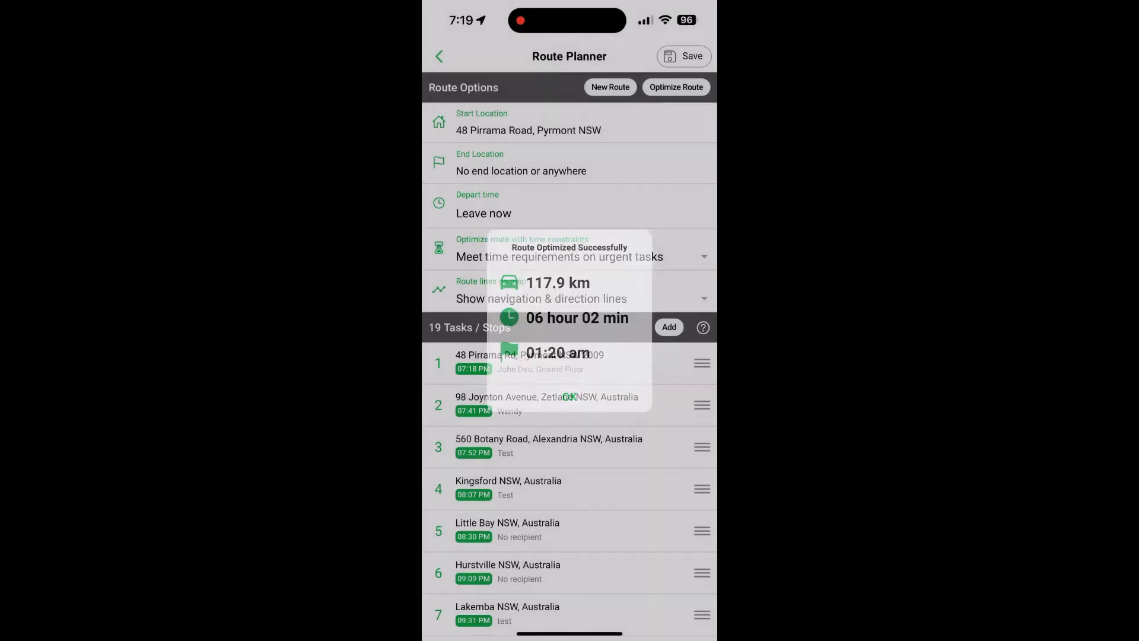
pyautogui.scroll(-10, 570, 356)
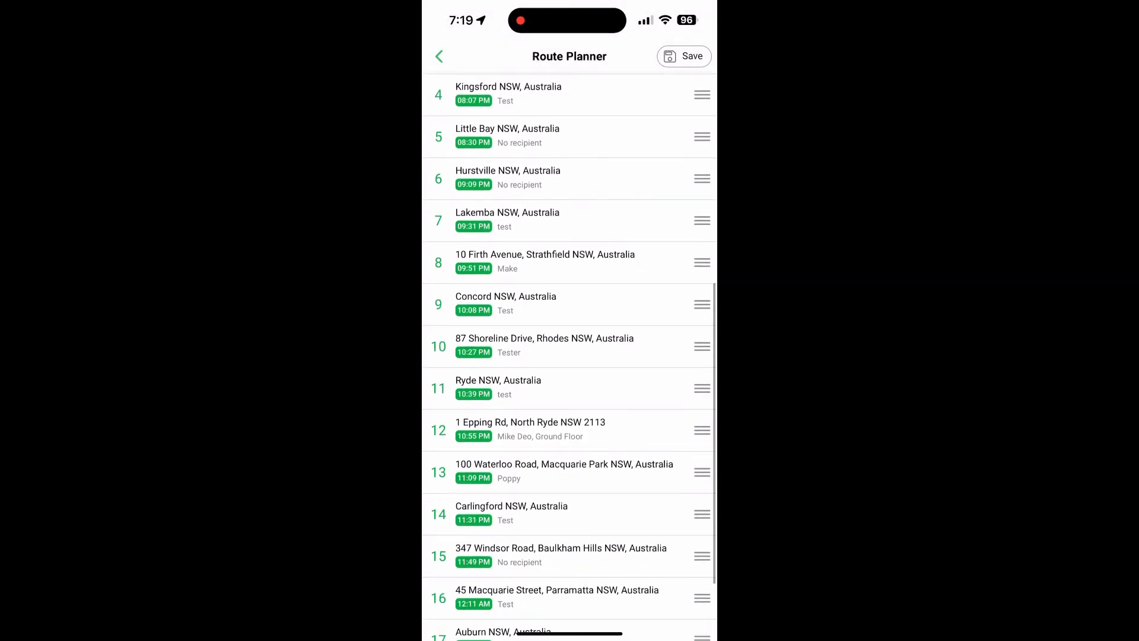
pyautogui.scroll(10, 570, 356)
pyautogui.click(439, 57)
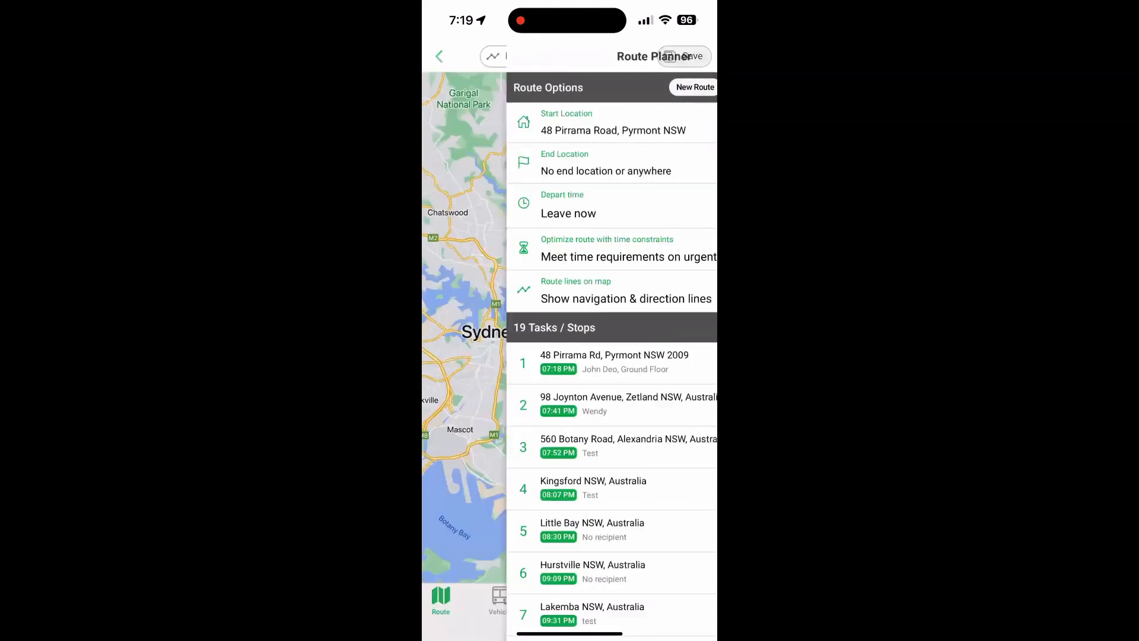